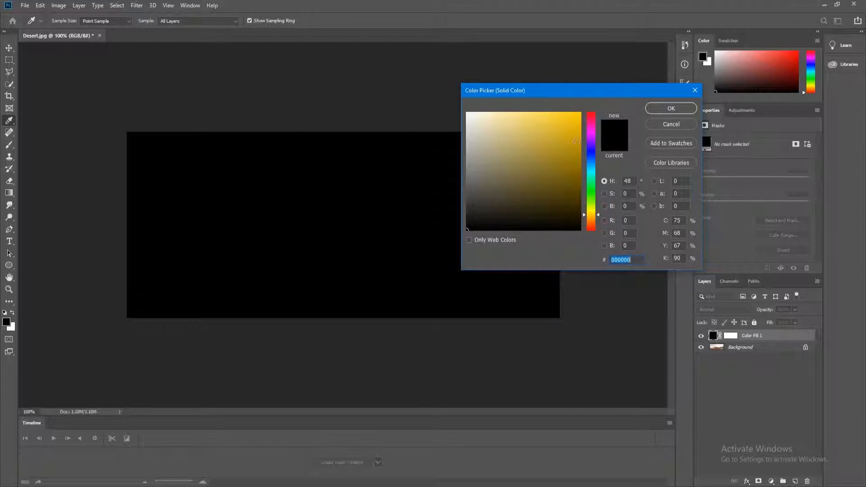
# - Choose golden yellow e4b90c as the Color Fill 1 layer colour
pyautogui.moveTo(578, 121); pyautogui.dragTo(575, 125)
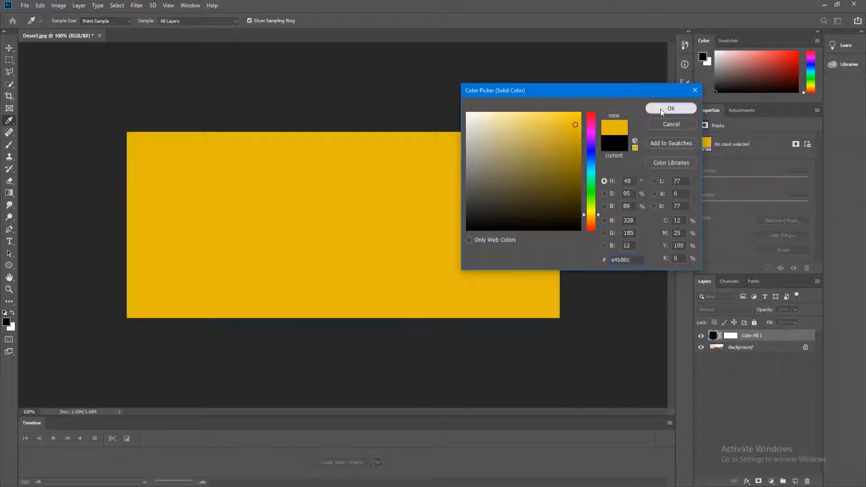
pyautogui.click(661, 112)
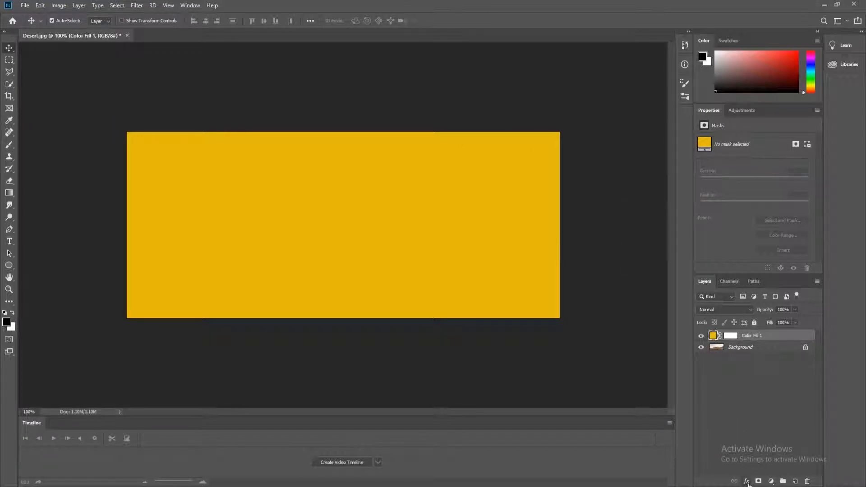
# - Confine the yellow fill to the bright sky with an Underlying Layer Blend If split at 189/243
pyautogui.click(747, 484)
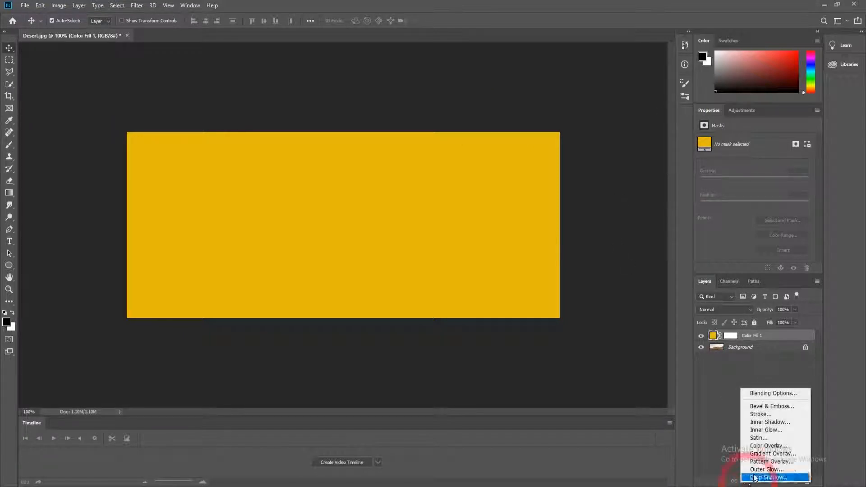
pyautogui.click(769, 391)
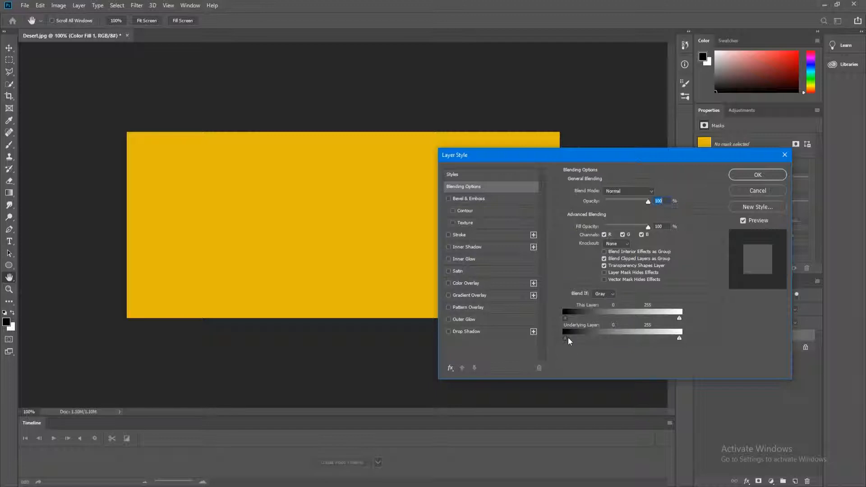
pyautogui.moveTo(568, 342); pyautogui.dragTo(676, 344)
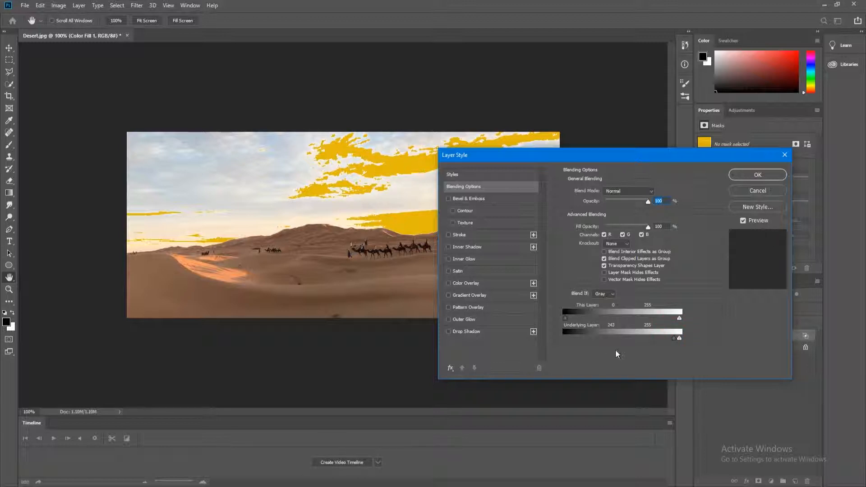
pyautogui.press('alt')
pyautogui.moveTo(675, 341); pyautogui.dragTo(674, 342)
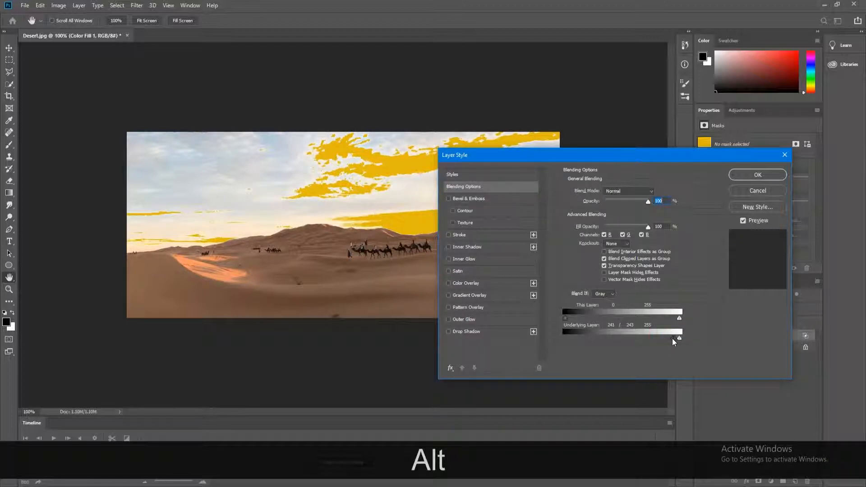
pyautogui.moveTo(673, 342); pyautogui.dragTo(651, 343)
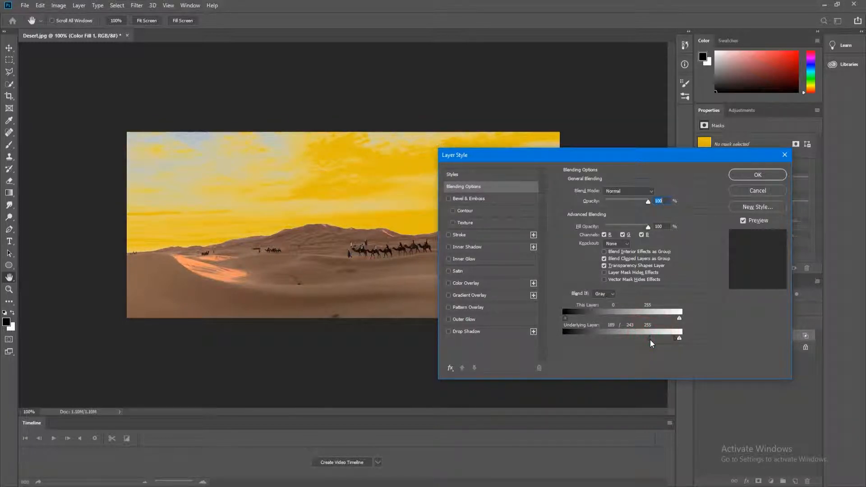
pyautogui.click(758, 176)
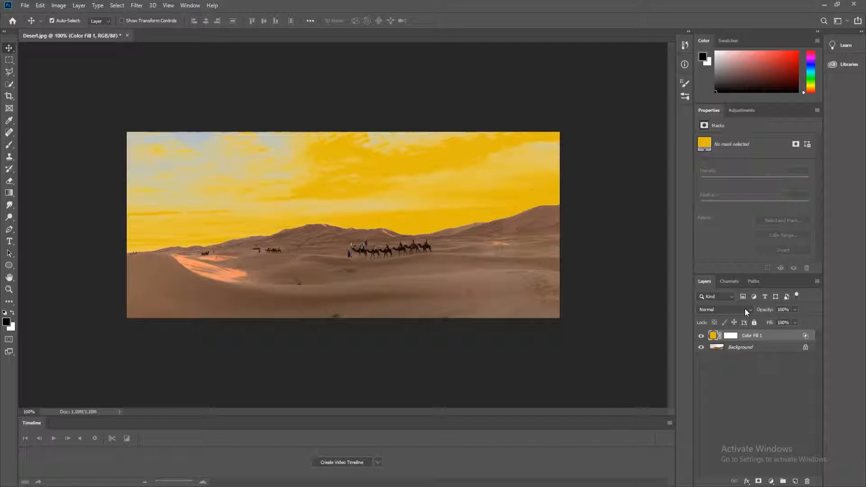
pyautogui.click(746, 311)
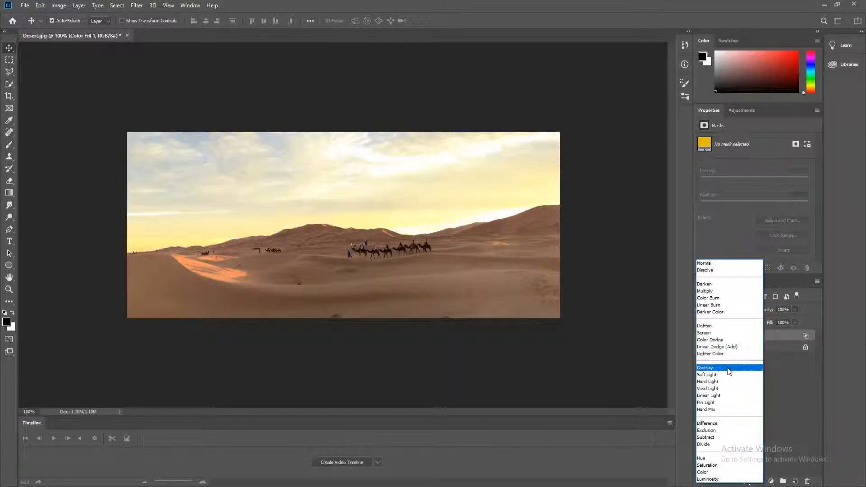
# - Change Color Fill 1's blend mode to Overlay
pyautogui.click(724, 367)
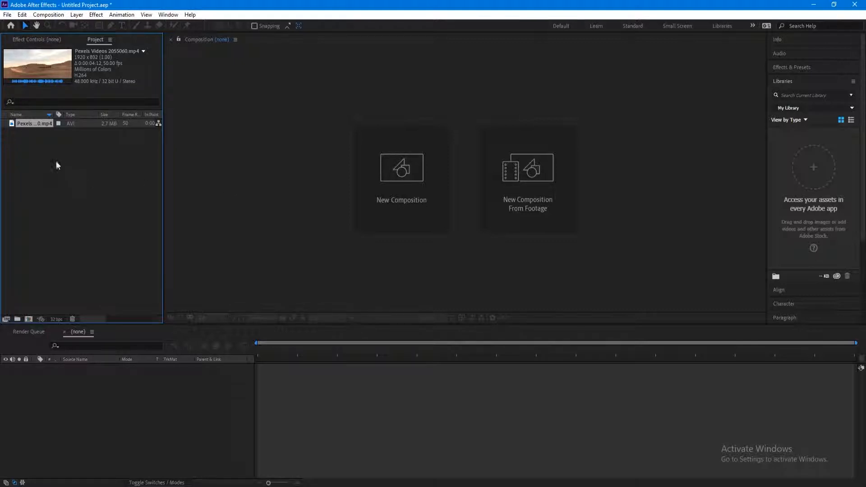
# - Make a composition from the desert footage and add a golden orange E9AD0C solid above it
pyautogui.moveTo(32, 128); pyautogui.dragTo(27, 320)
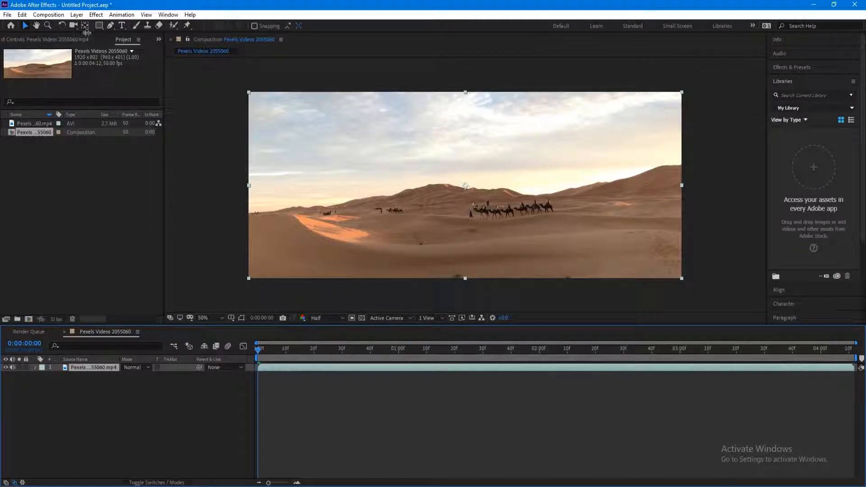
pyautogui.click(77, 14)
pyautogui.moveTo(88, 27)
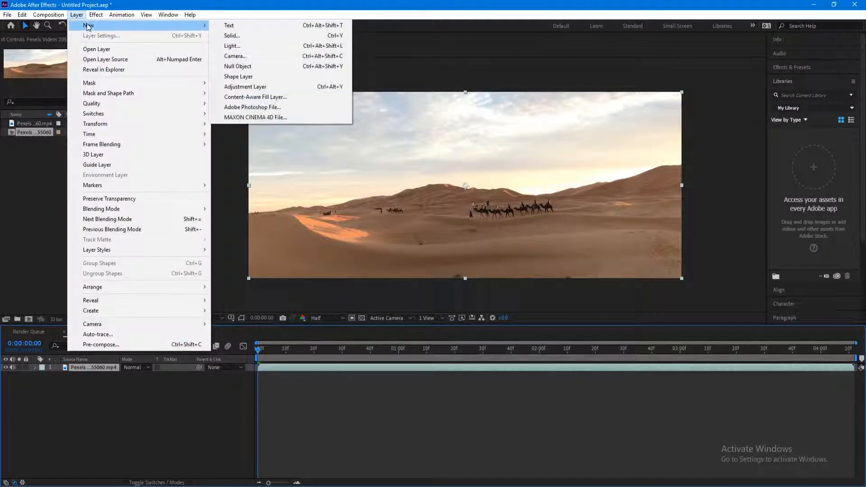
pyautogui.click(286, 37)
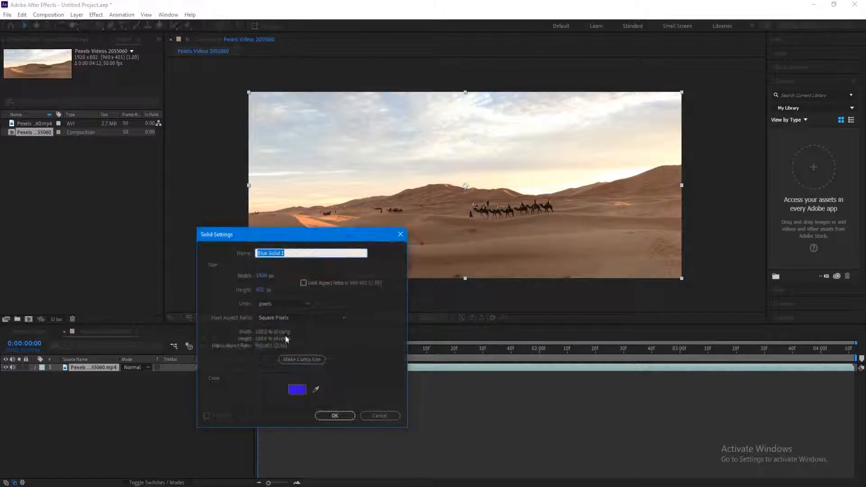
pyautogui.click(296, 390)
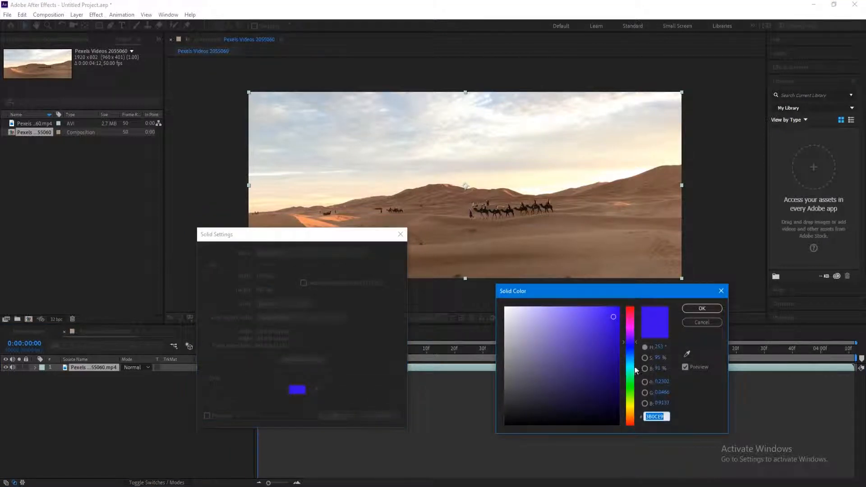
pyautogui.click(631, 414)
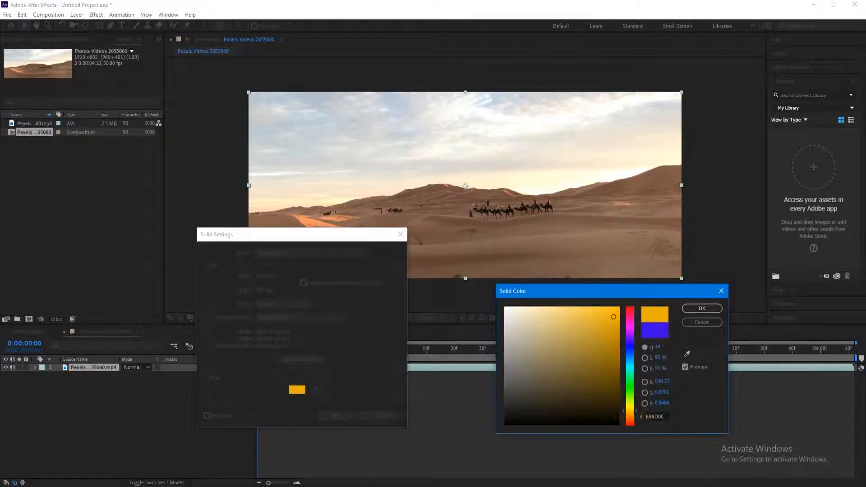
pyautogui.click(712, 311)
pyautogui.click(349, 417)
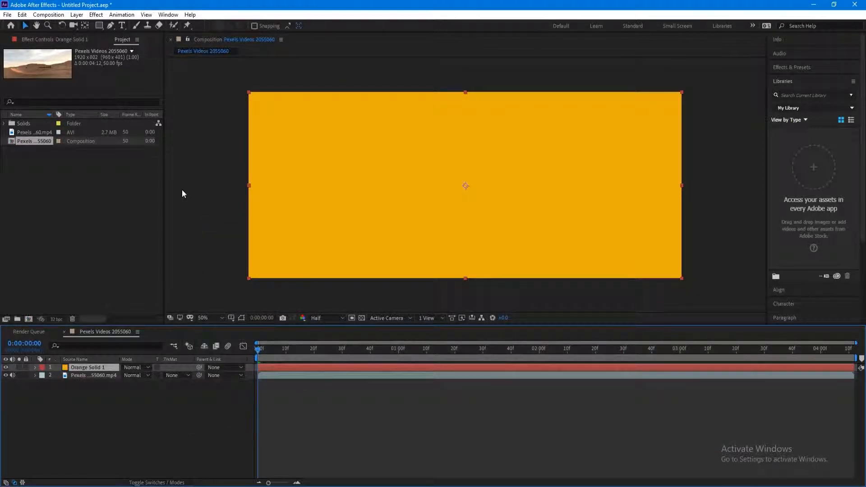
# - Try Extract on the orange solid, remove it, then duplicate the desert footage layer
pyautogui.click(96, 15)
pyautogui.moveTo(152, 183)
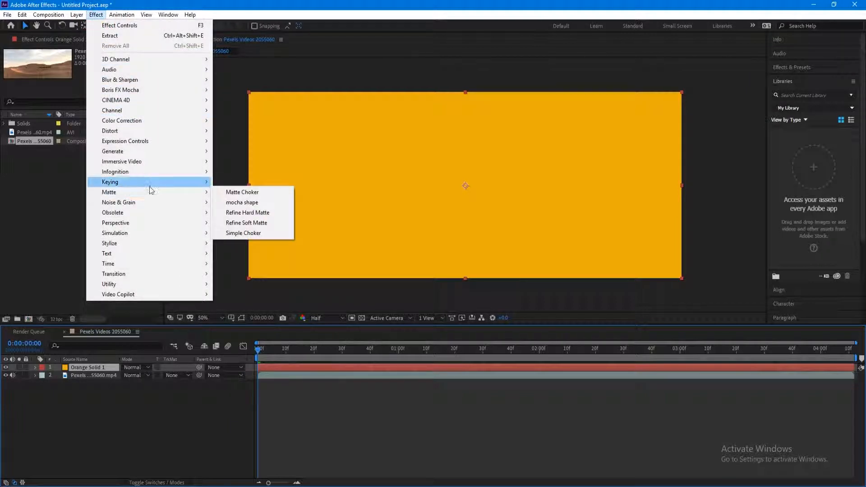
pyautogui.click(244, 232)
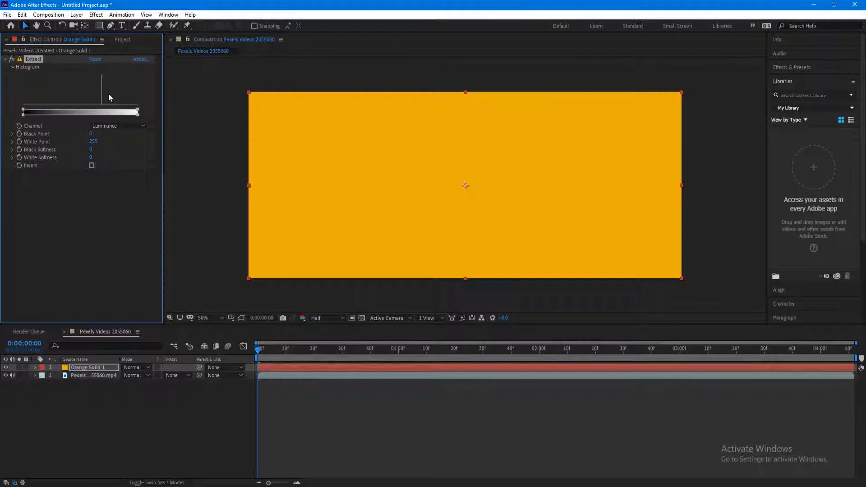
pyautogui.click(34, 60)
pyautogui.press('Delete')
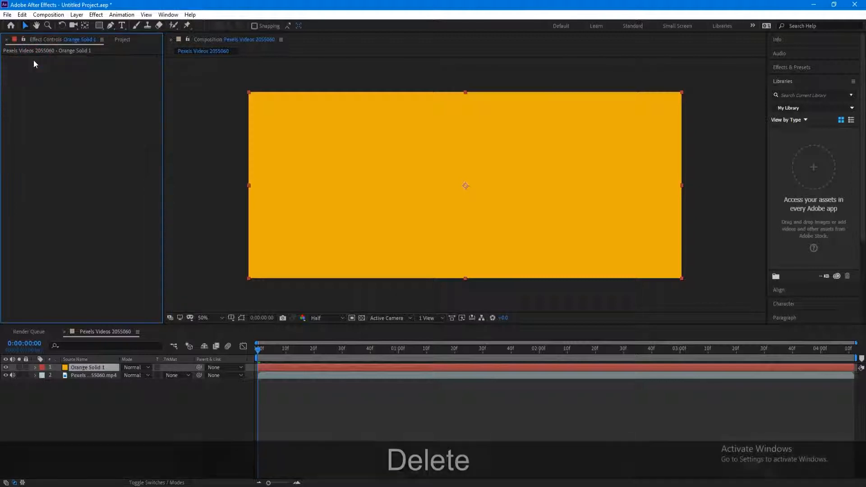
pyautogui.click(100, 376)
pyautogui.hotkey('ctrl', 'd')
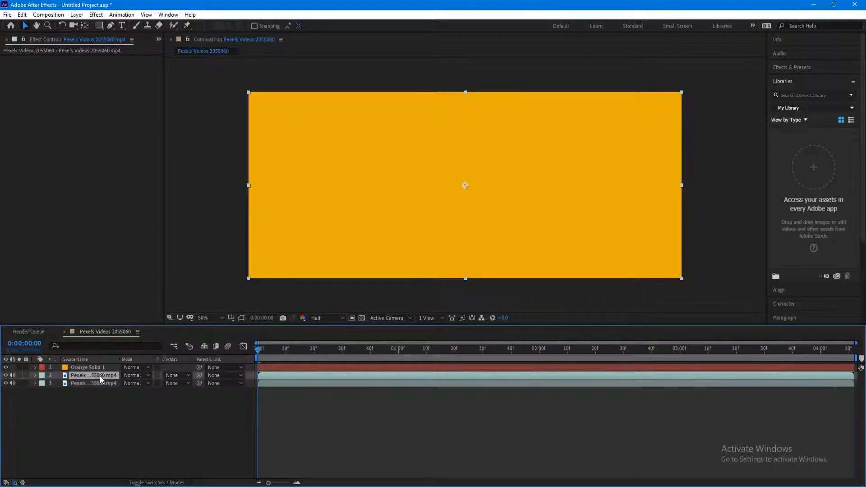
# - Move a footage copy above Orange Solid 1 and key its sky with Extract: White Point 196, White Softness 58
pyautogui.moveTo(100, 376); pyautogui.dragTo(99, 366)
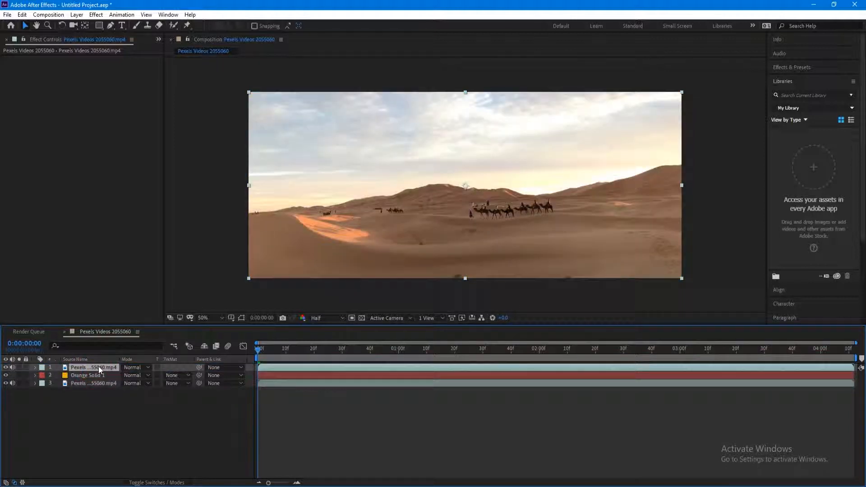
pyautogui.click(92, 15)
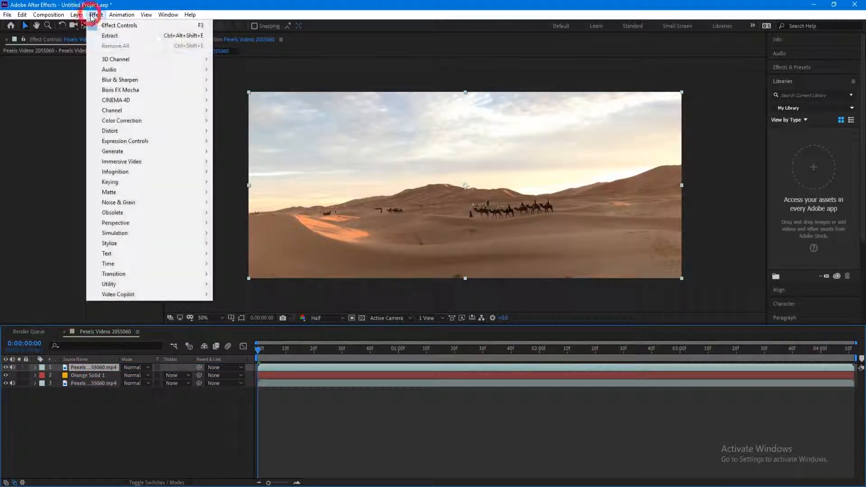
pyautogui.click(110, 36)
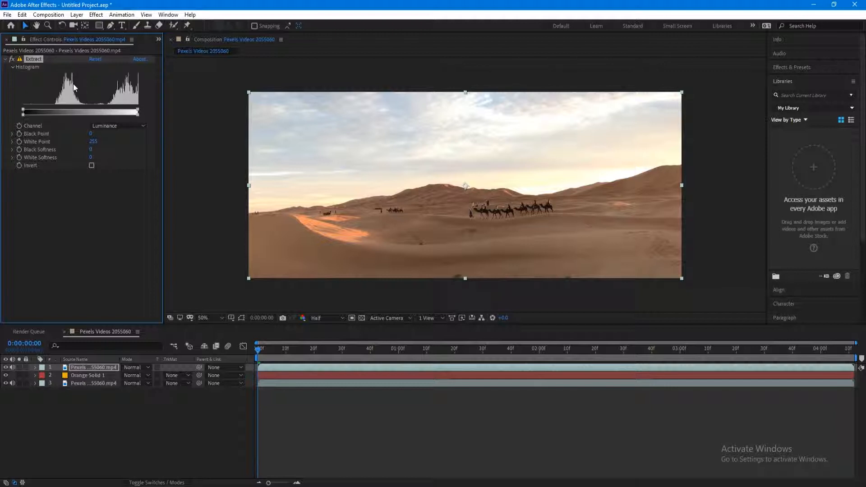
pyautogui.moveTo(96, 143); pyautogui.dragTo(80, 143)
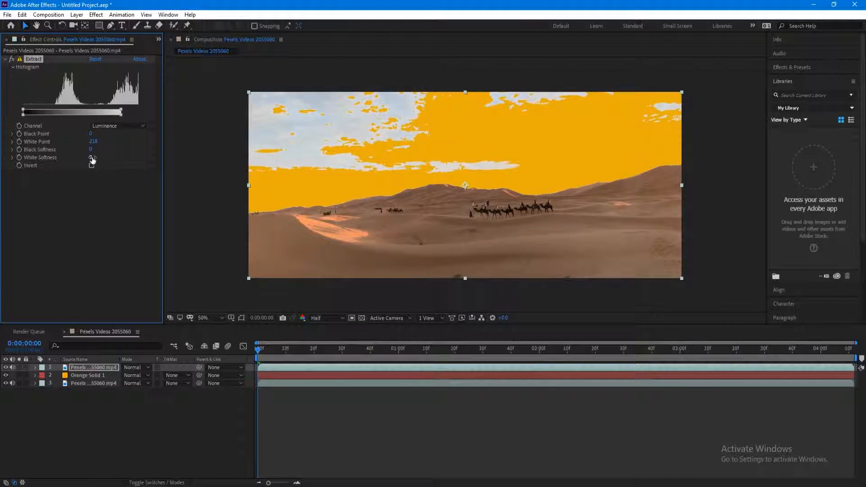
pyautogui.moveTo(92, 159); pyautogui.dragTo(108, 158)
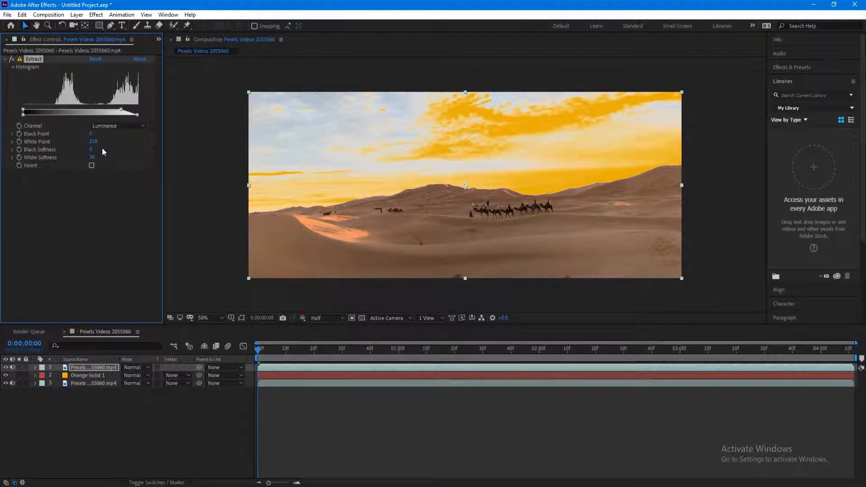
pyautogui.moveTo(93, 141)
pyautogui.mouseDown()
pyautogui.moveTo(84, 144)
pyautogui.moveTo(98, 156)
pyautogui.mouseUp()
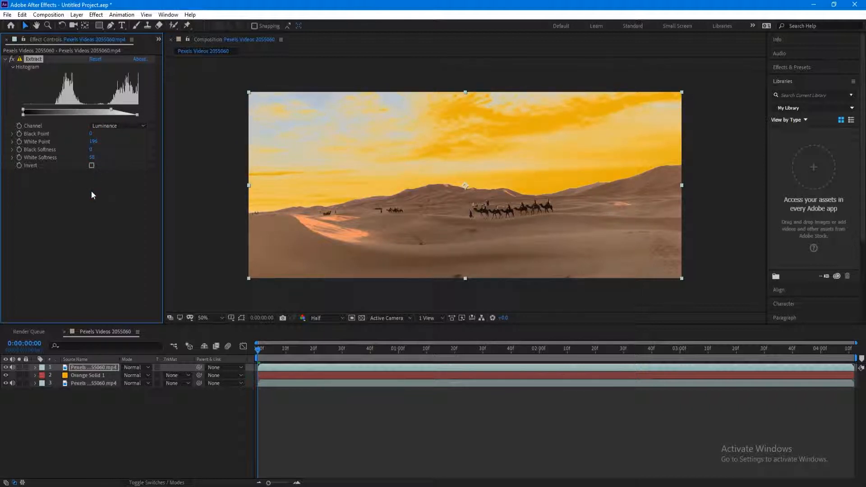
# - Undo Overlay on the top footage layer, then set Orange Solid 1 to Overlay
pyautogui.click(145, 374)
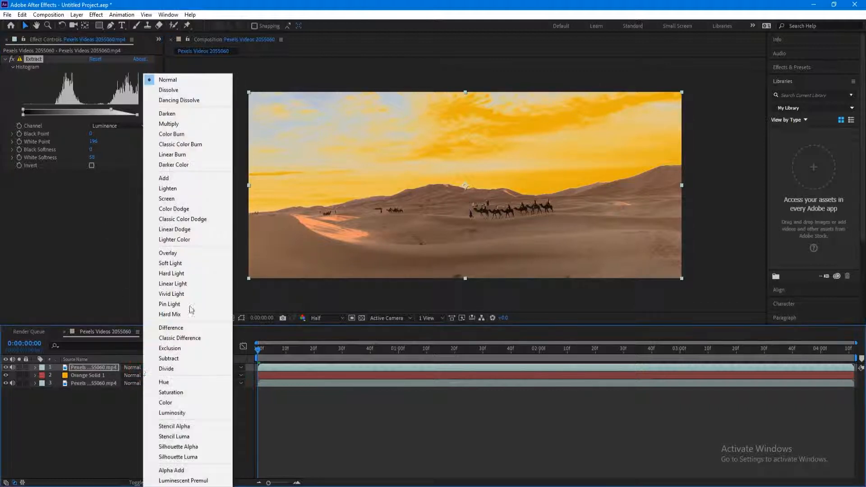
pyautogui.click(189, 252)
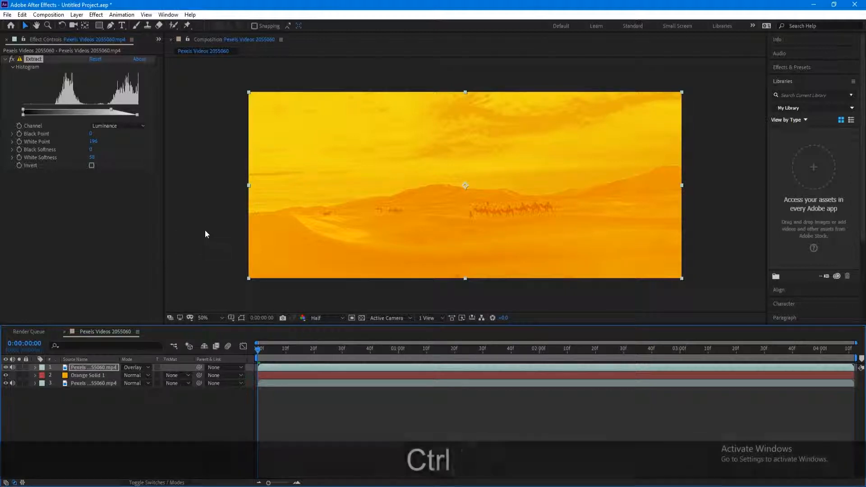
pyautogui.hotkey('ctrl', 'z')
pyautogui.click(92, 376)
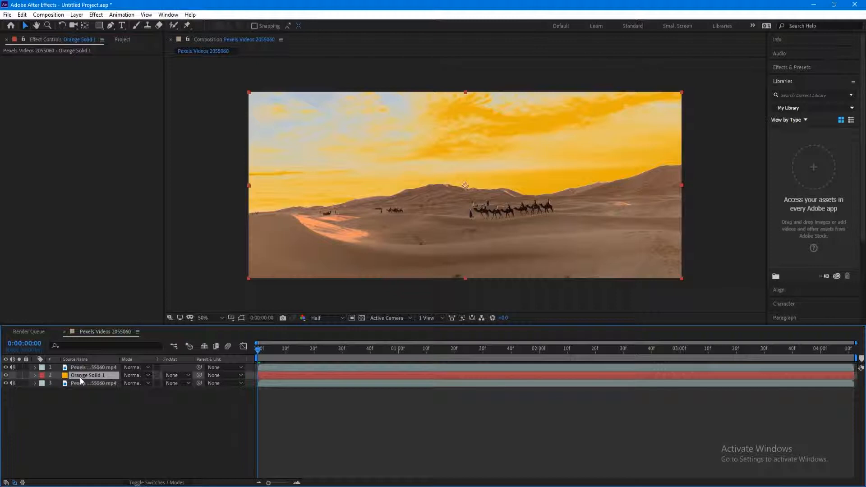
pyautogui.click(131, 375)
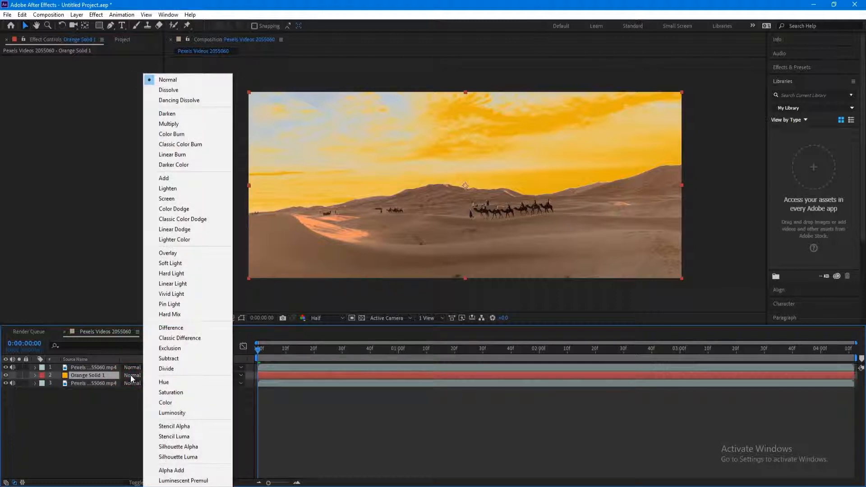
pyautogui.click(196, 253)
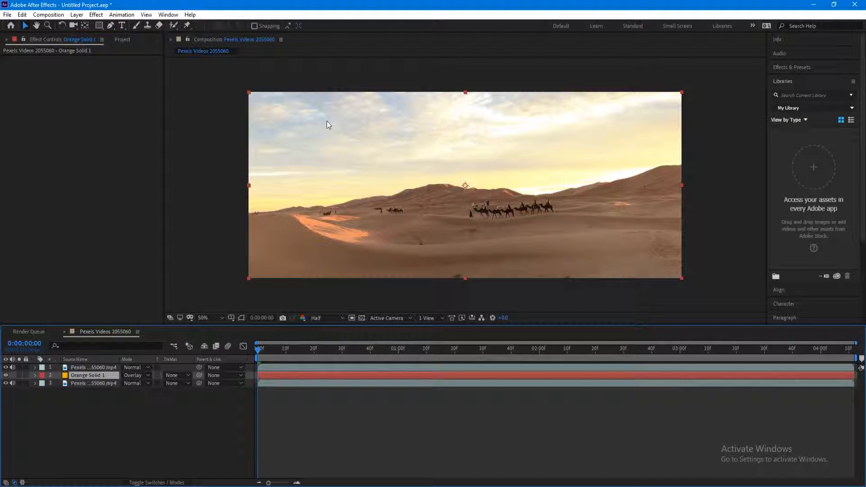
# - Duplicate both footage layers and the orange solid, moving the copies to the top of the stack
pyautogui.click(99, 385)
pyautogui.keyDown('ctrl'); pyautogui.click(97, 376); pyautogui.keyUp('ctrl')
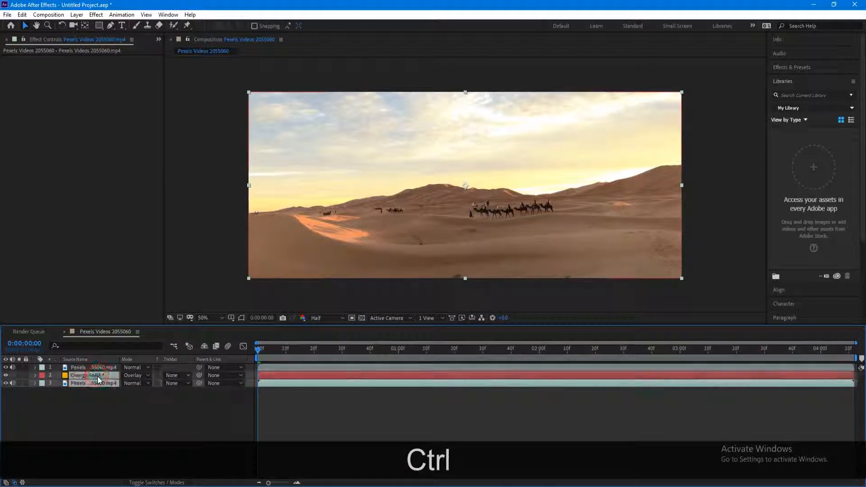
pyautogui.keyDown('ctrl'); pyautogui.click(98, 369); pyautogui.keyUp('ctrl')
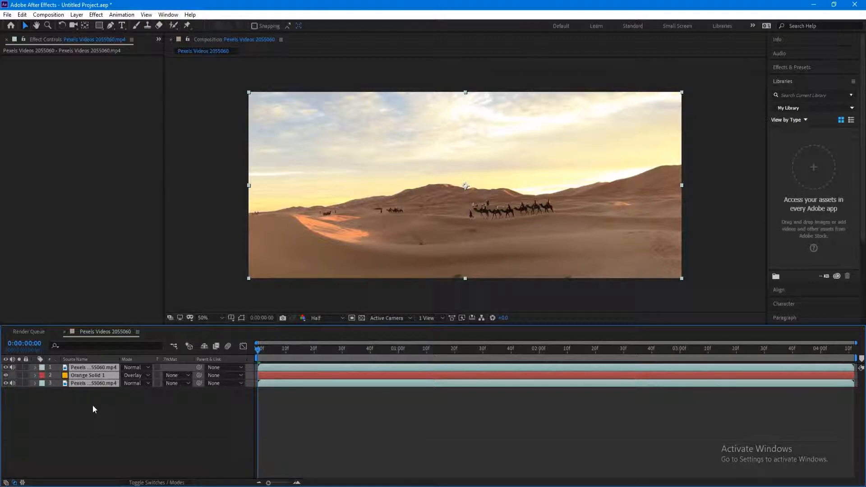
pyautogui.hotkey('ctrl', 'd')
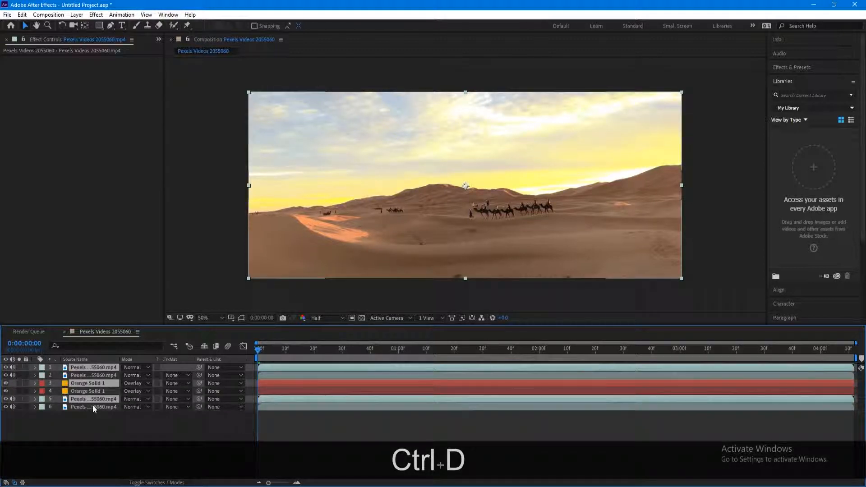
pyautogui.moveTo(94, 399); pyautogui.dragTo(96, 371)
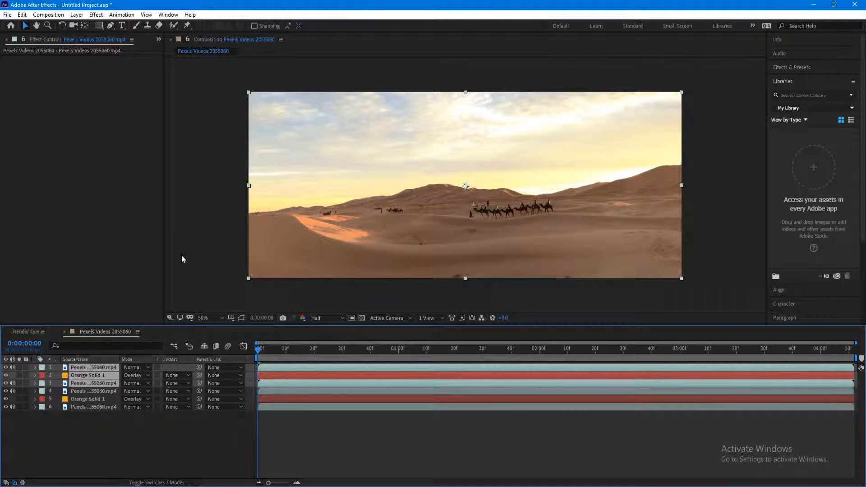
# - Pre-compose the three copies into a composition named 'Brighter Sky Colors'
pyautogui.click(76, 15)
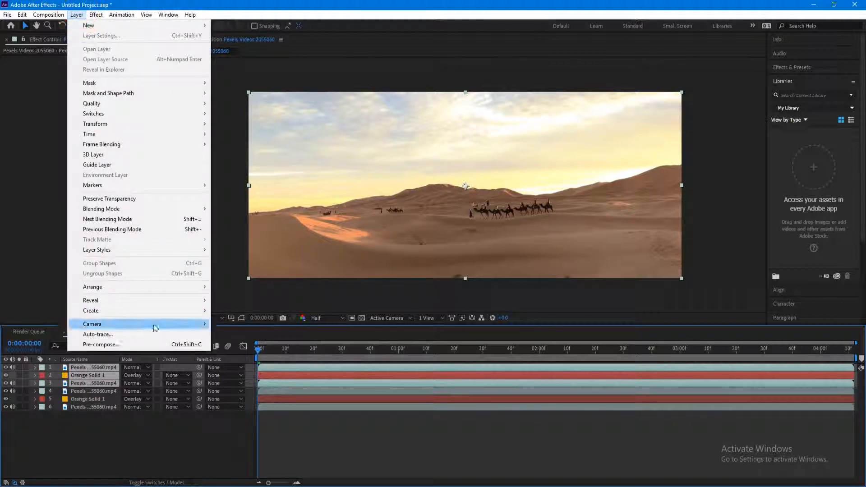
pyautogui.click(154, 350)
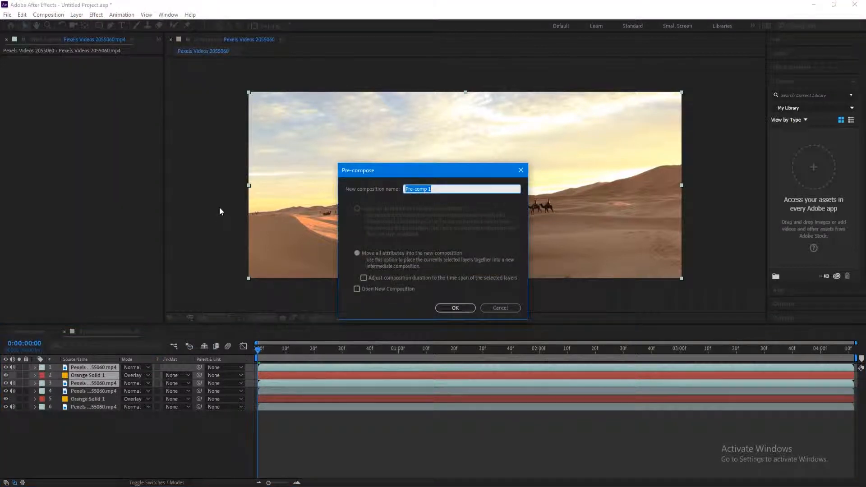
pyautogui.write('Brighter Sky Colors')
pyautogui.press('Return')
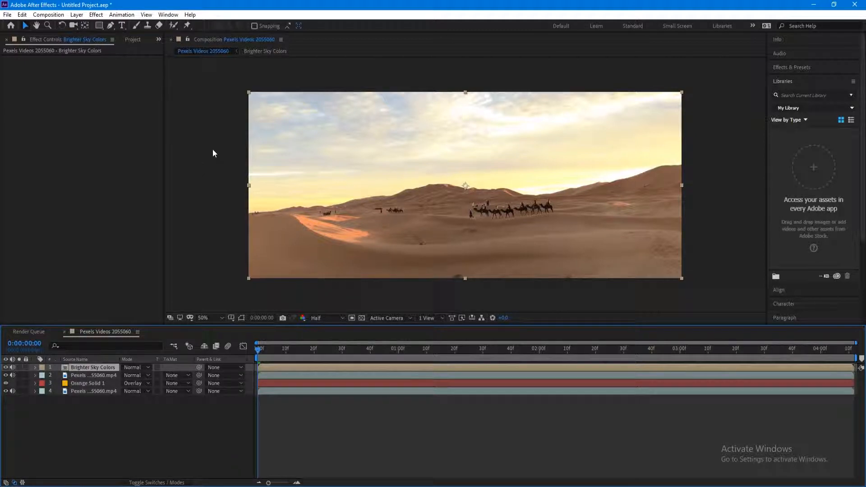
# - Add a blue-violet solid (380CE9), Blue Solid 1, above the Brighter Sky Colors precomp
pyautogui.click(77, 14)
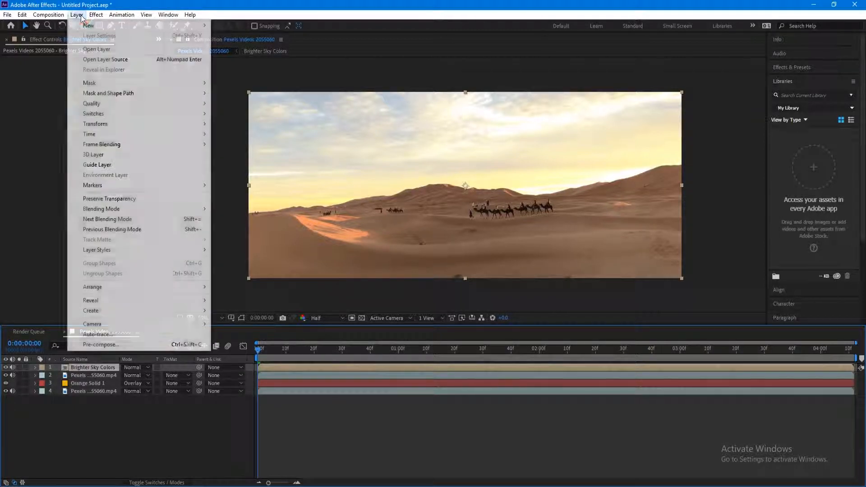
pyautogui.moveTo(89, 26)
pyautogui.click(288, 39)
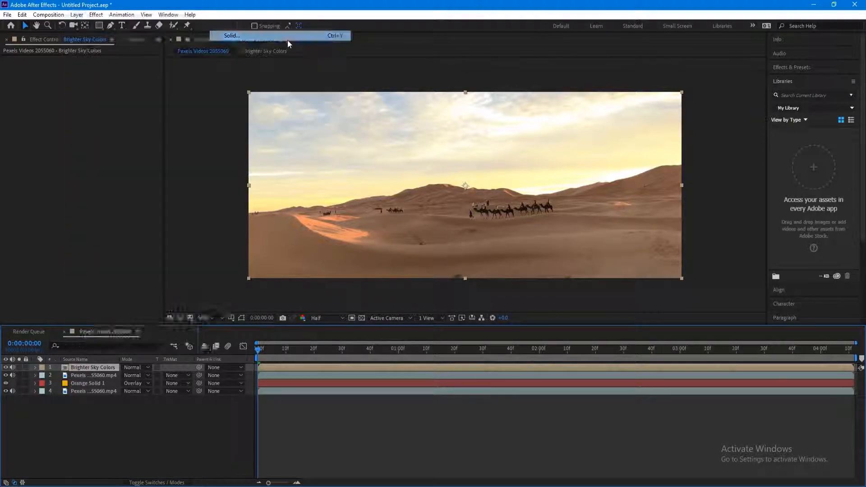
pyautogui.click(297, 389)
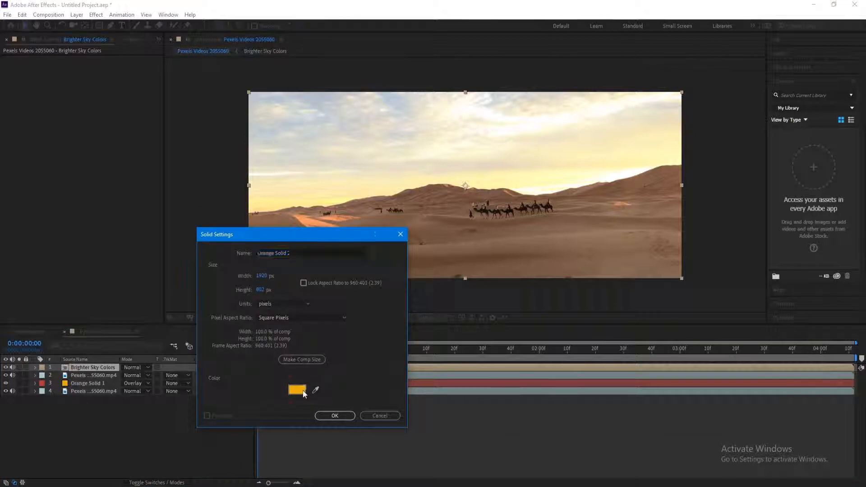
pyautogui.click(630, 346)
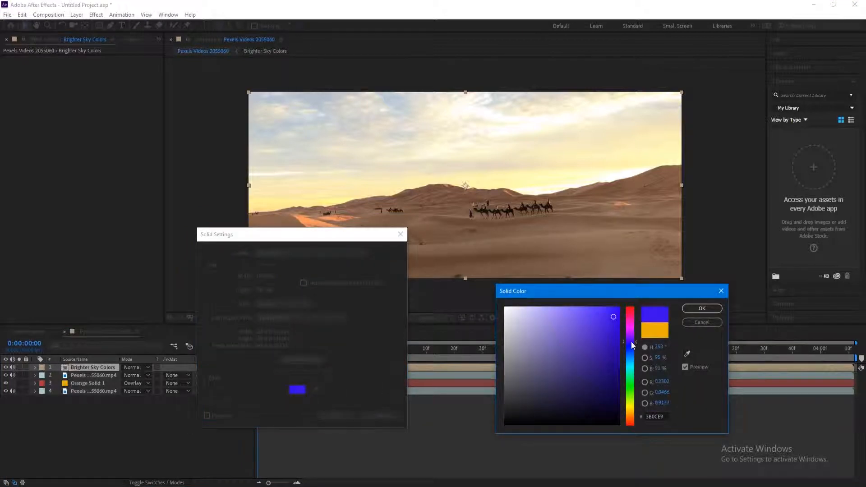
pyautogui.moveTo(632, 345); pyautogui.dragTo(632, 345)
pyautogui.click(701, 308)
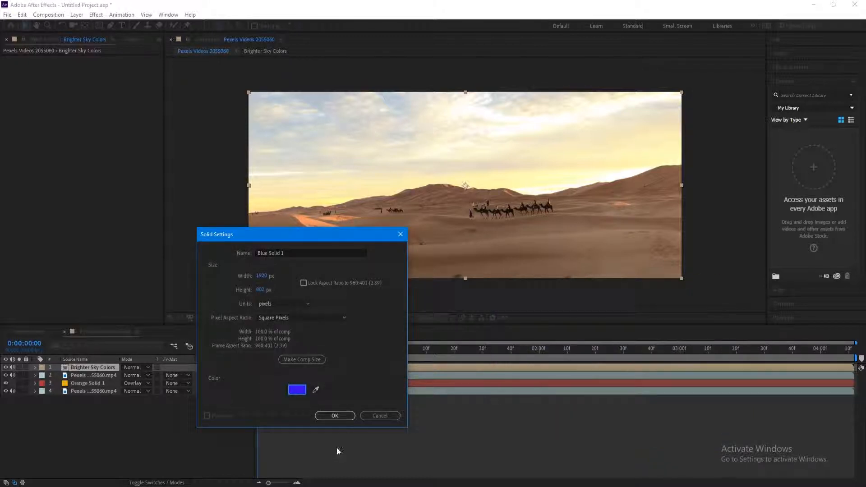
pyautogui.click(336, 416)
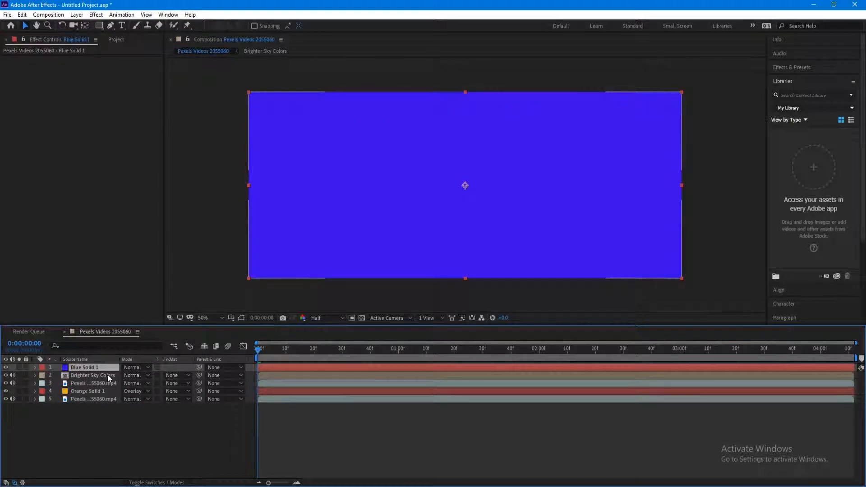
pyautogui.click(107, 375)
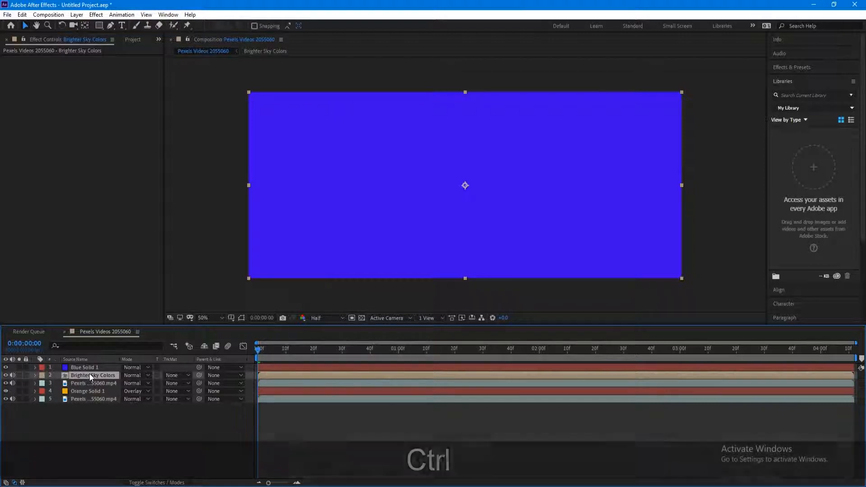
# - Duplicate Brighter Sky Colors, move the copy above Blue Solid 1, and apply Extract to it
pyautogui.hotkey('ctrl', 'd')
pyautogui.moveTo(90, 375); pyautogui.dragTo(90, 364)
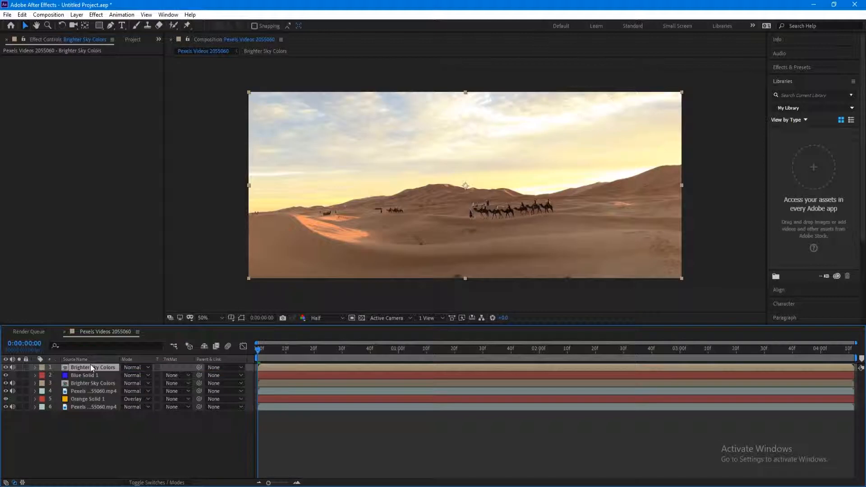
pyautogui.click(96, 14)
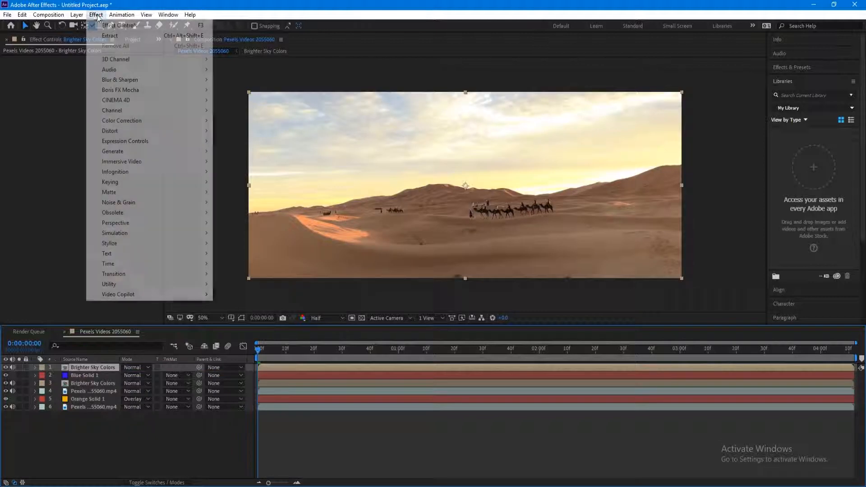
pyautogui.click(112, 38)
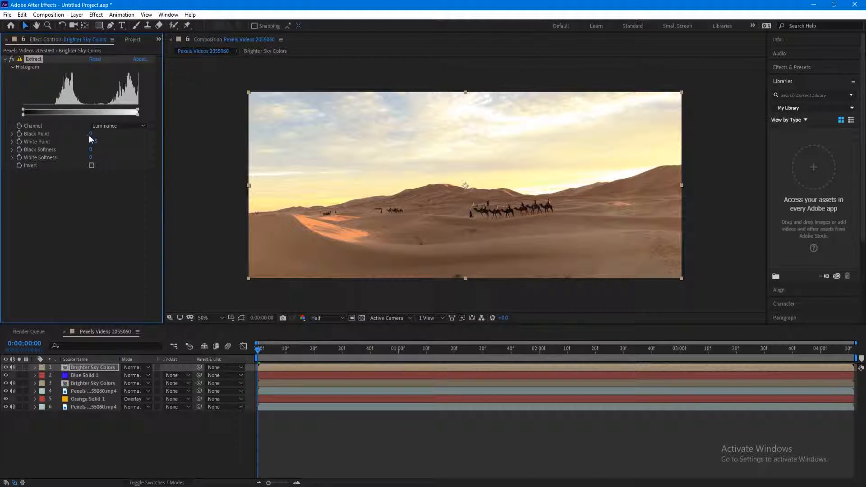
# - Set Extract's Black Point to 241 and Black Softness to 66 so only the brightest sky remains
pyautogui.moveTo(89, 134); pyautogui.dragTo(169, 149)
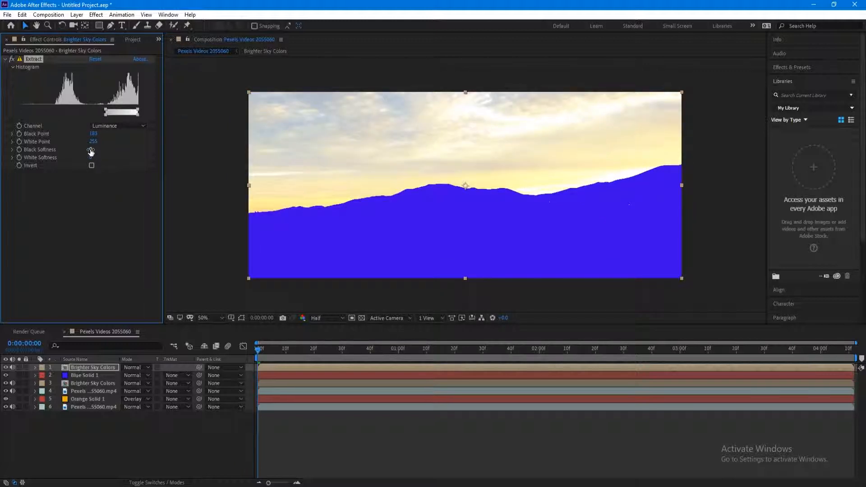
pyautogui.moveTo(91, 150); pyautogui.dragTo(138, 150)
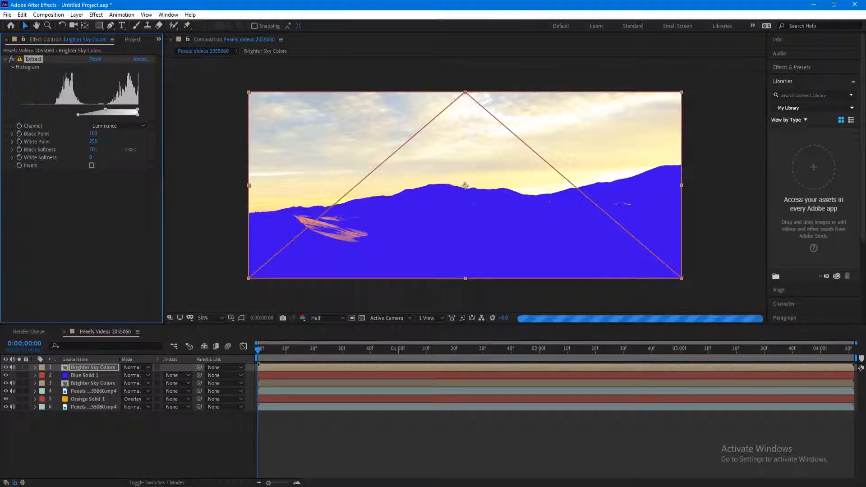
pyautogui.moveTo(93, 134); pyautogui.dragTo(120, 134)
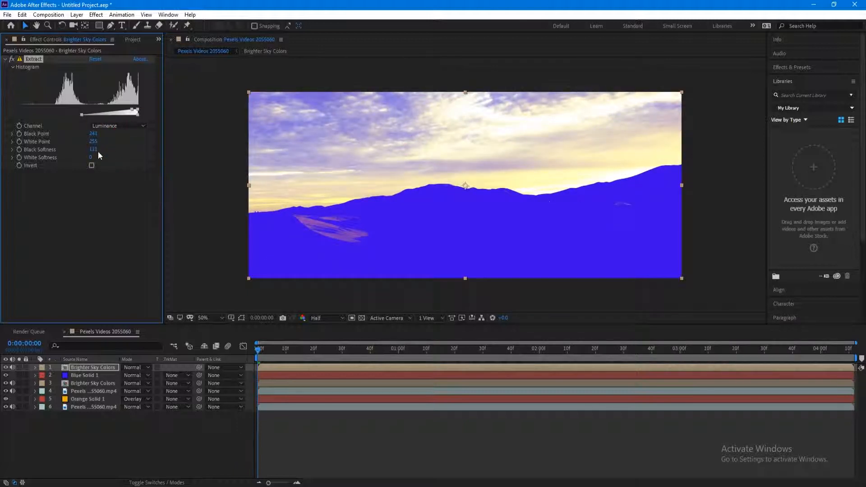
pyautogui.moveTo(93, 149); pyautogui.dragTo(75, 153)
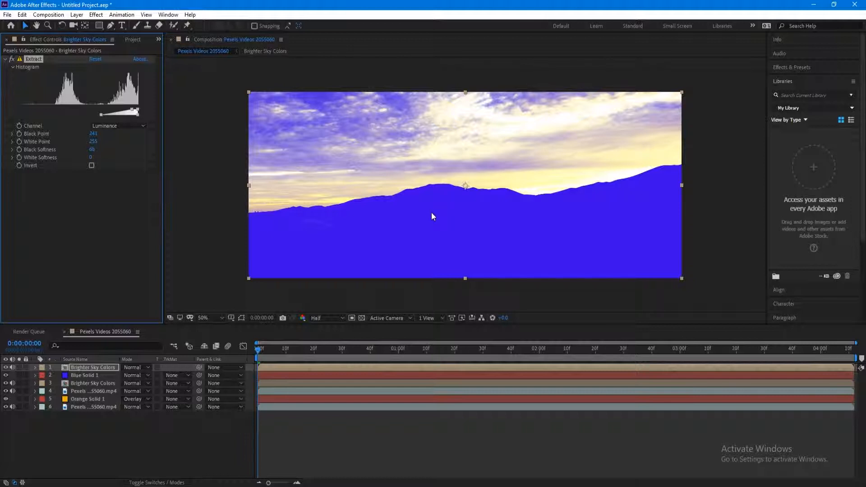
pyautogui.click(90, 368)
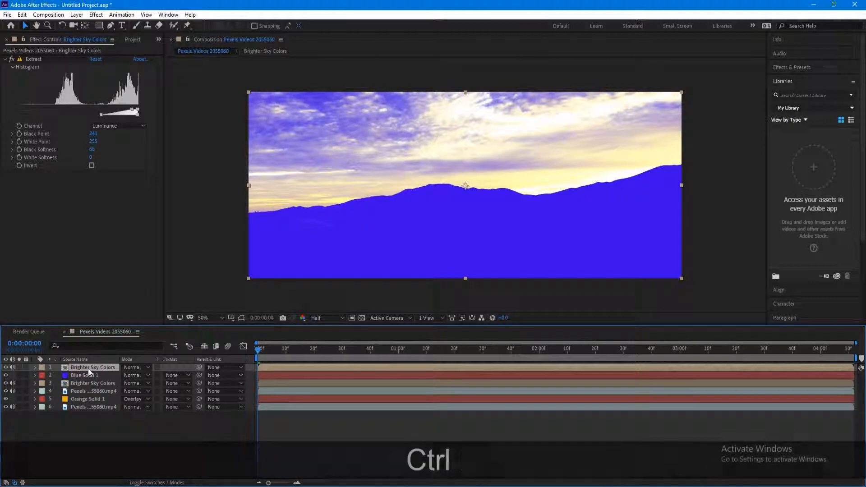
# - Duplicate the Brighter Sky Colors layer twice and delete Extract from the top copy
pyautogui.hotkey('ctrl', 'd')
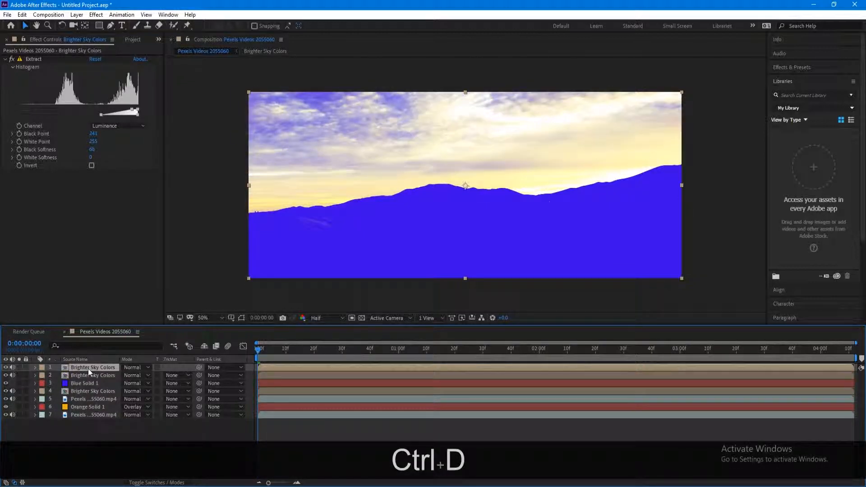
pyautogui.hotkey('ctrl', 'd')
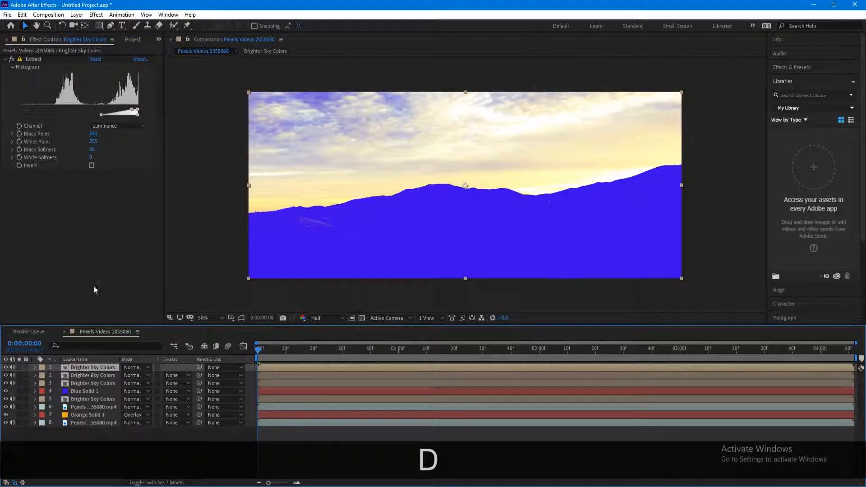
pyautogui.click(37, 59)
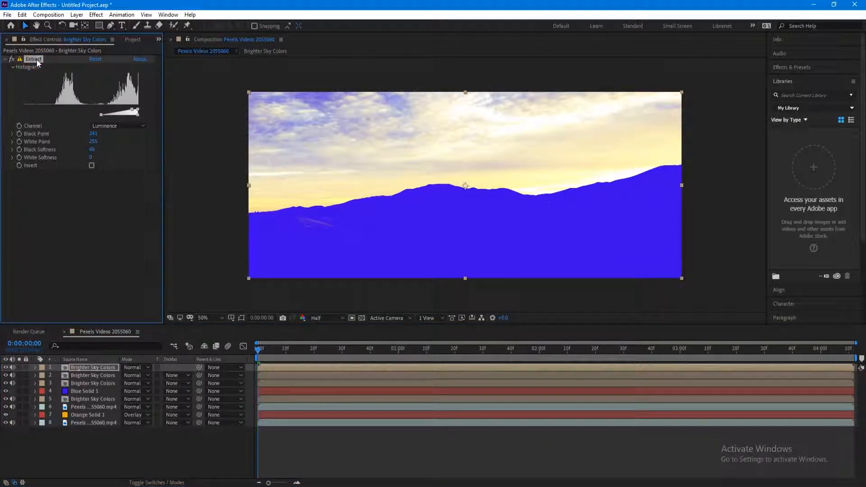
pyautogui.press('Delete')
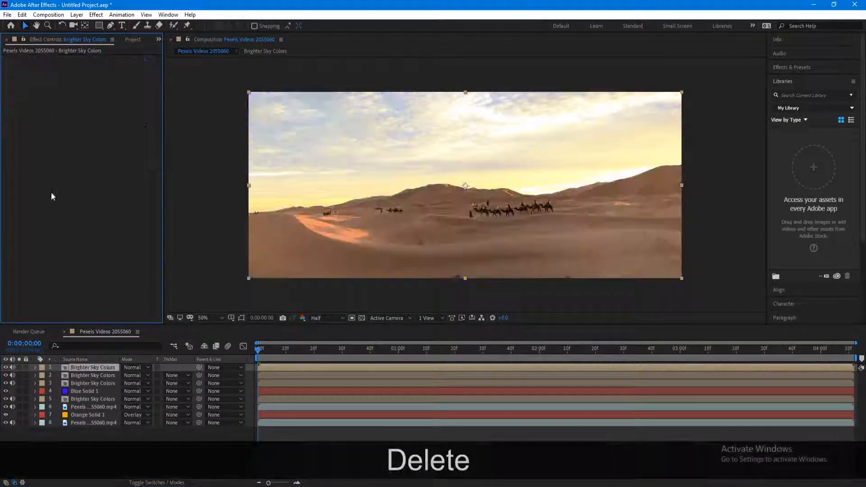
# - Delete Extract from the second copy as well, then select the top Brighter Sky Colors layer
pyautogui.click(85, 372)
pyautogui.click(33, 59)
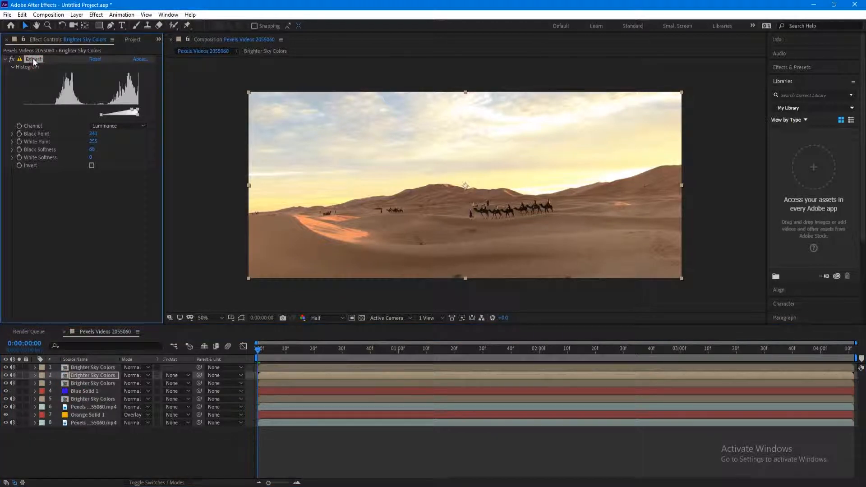
pyautogui.press('Delete')
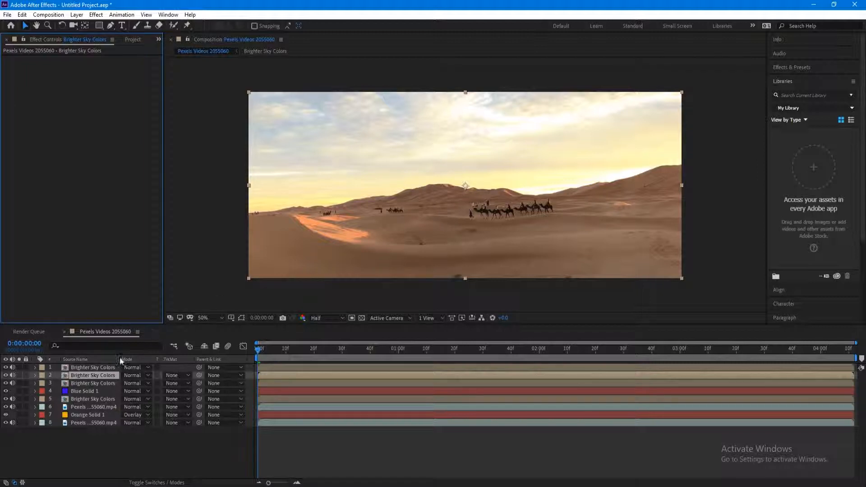
pyautogui.click(107, 367)
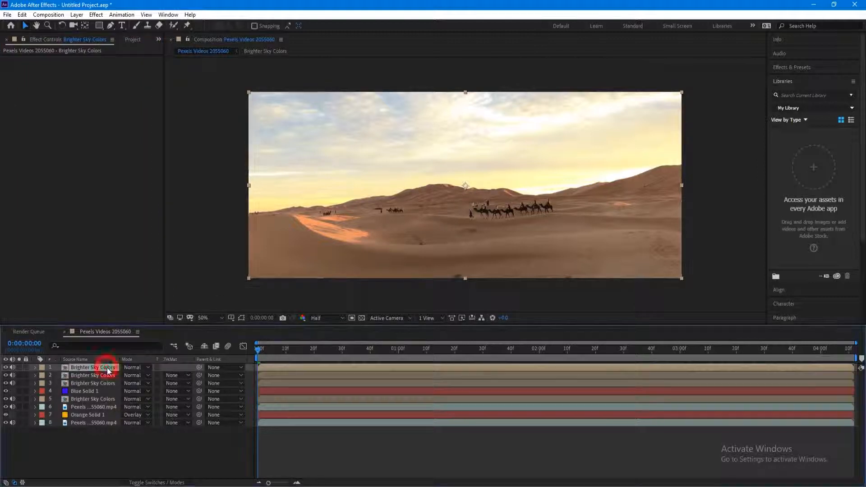
# - Add Colorama to the top layer with the Ramp Grey preset palette and rotate the output cycle
pyautogui.click(96, 15)
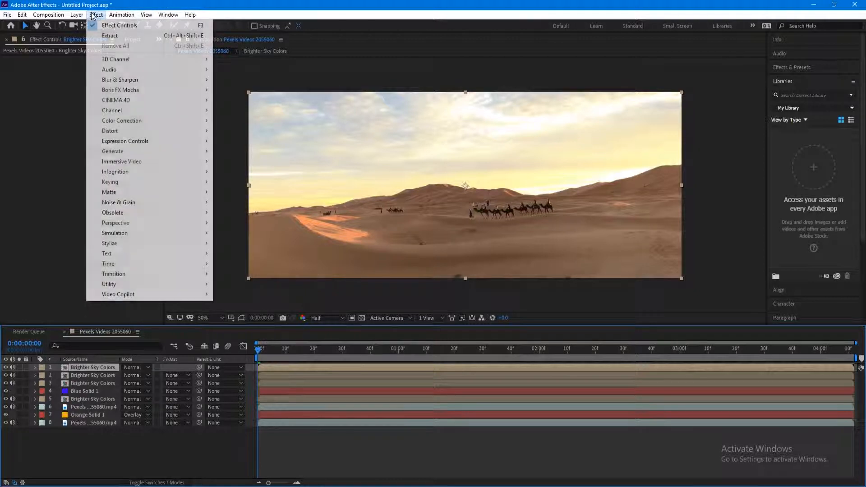
pyautogui.moveTo(166, 120)
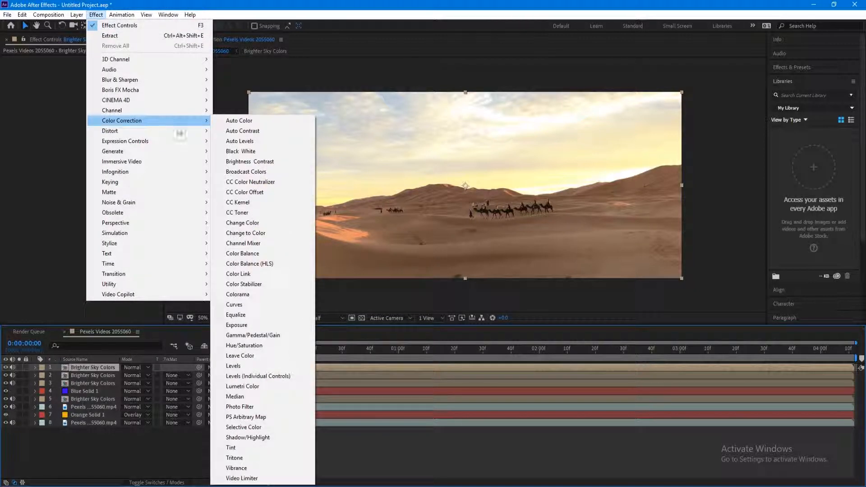
pyautogui.click(265, 294)
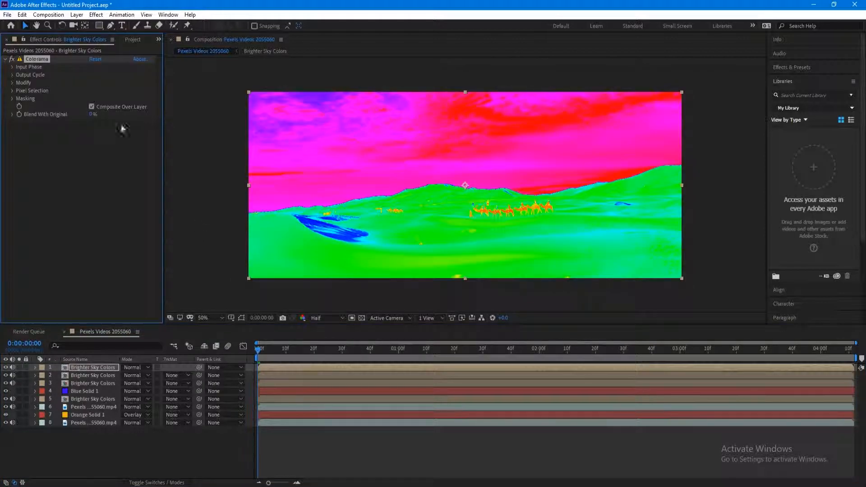
pyautogui.click(12, 75)
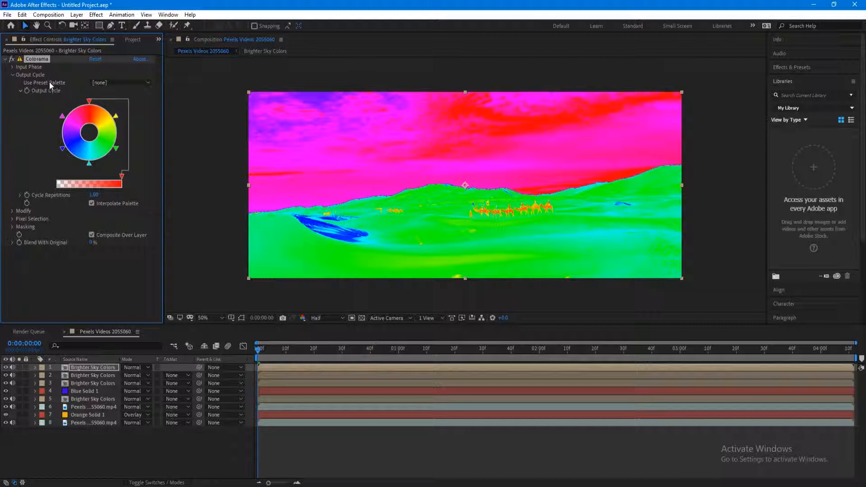
pyautogui.click(131, 83)
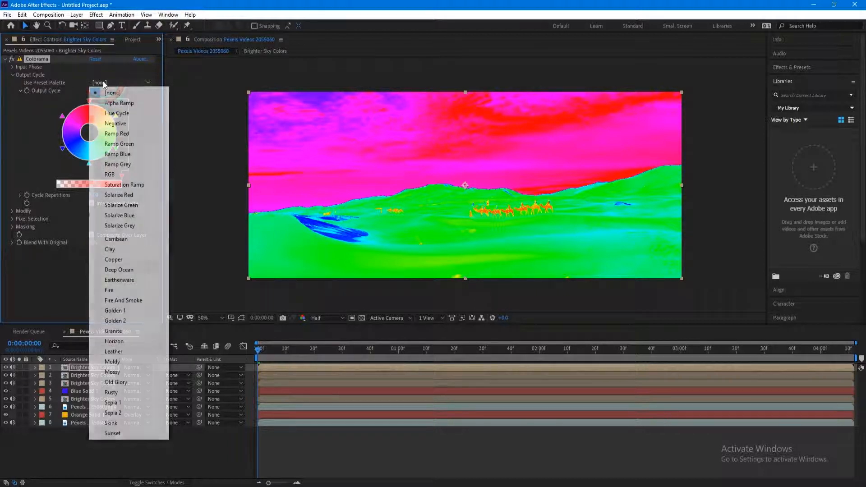
pyautogui.click(142, 164)
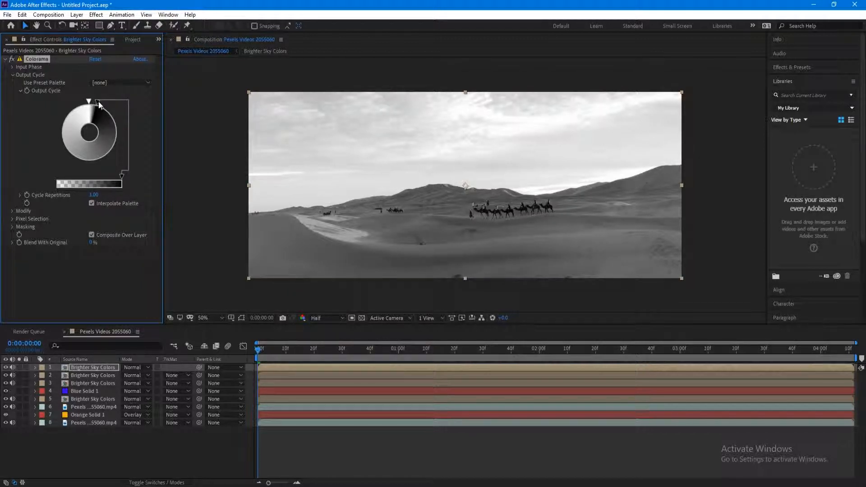
pyautogui.moveTo(104, 103)
pyautogui.mouseDown()
pyautogui.moveTo(111, 109)
pyautogui.moveTo(96, 102)
pyautogui.mouseUp()
# - Set an Output Cycle marker to black and reposition the markers so the dunes go dark
pyautogui.doubleClick(96, 157)
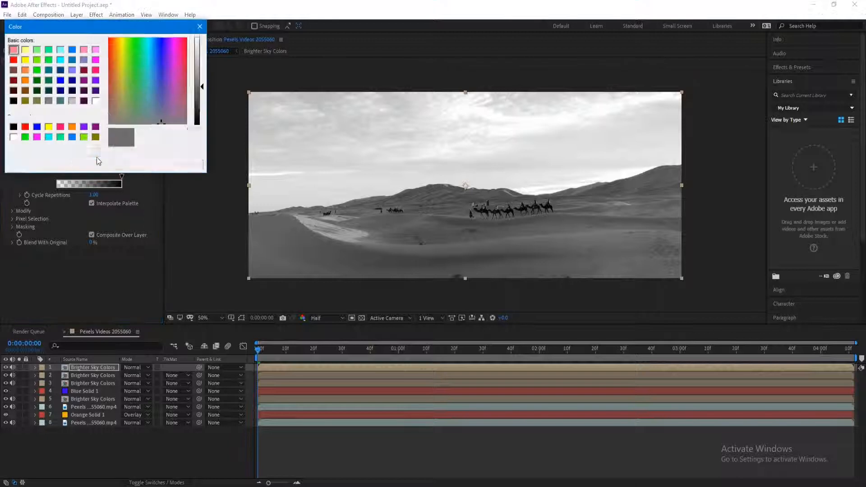
pyautogui.click(14, 127)
pyautogui.click(23, 164)
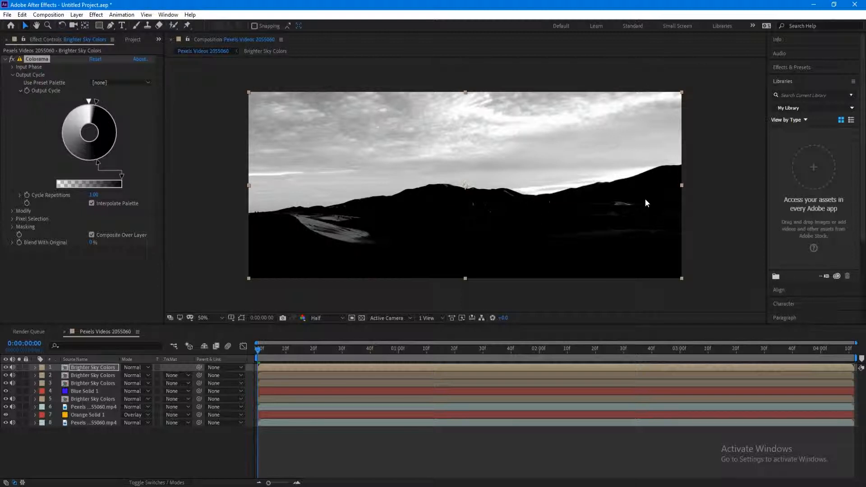
pyautogui.click(98, 163)
pyautogui.moveTo(93, 162); pyautogui.dragTo(61, 132)
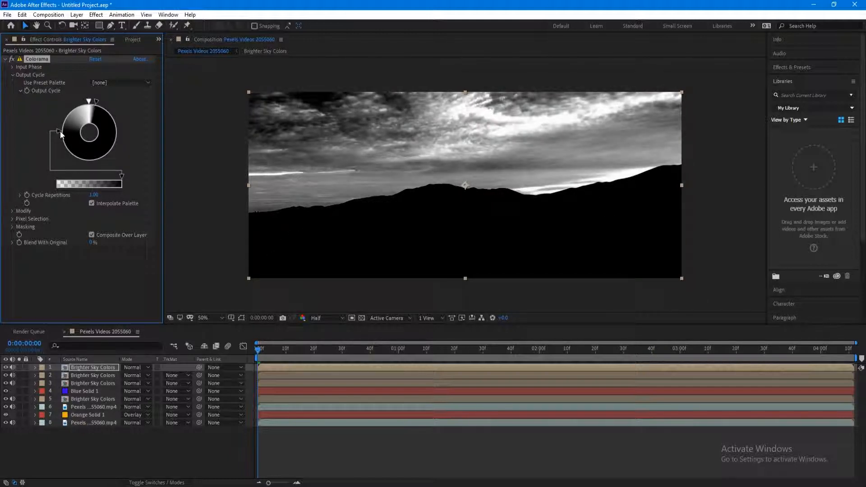
pyautogui.click(96, 102)
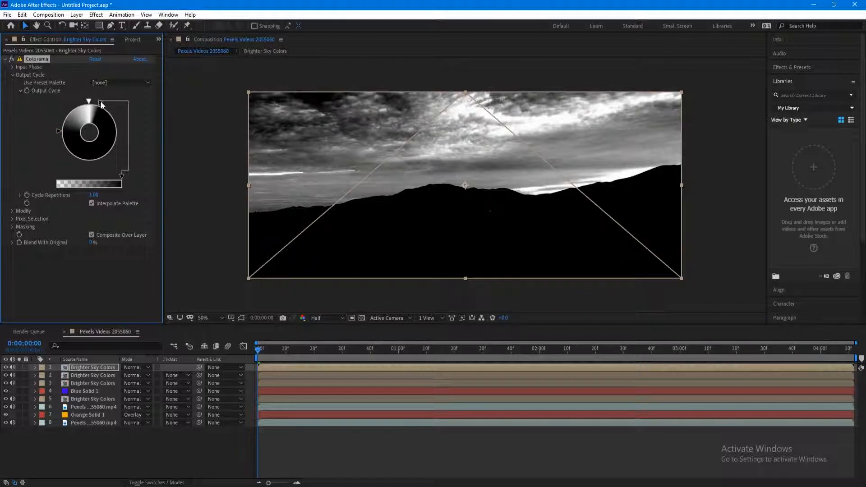
pyautogui.moveTo(96, 101); pyautogui.dragTo(94, 101)
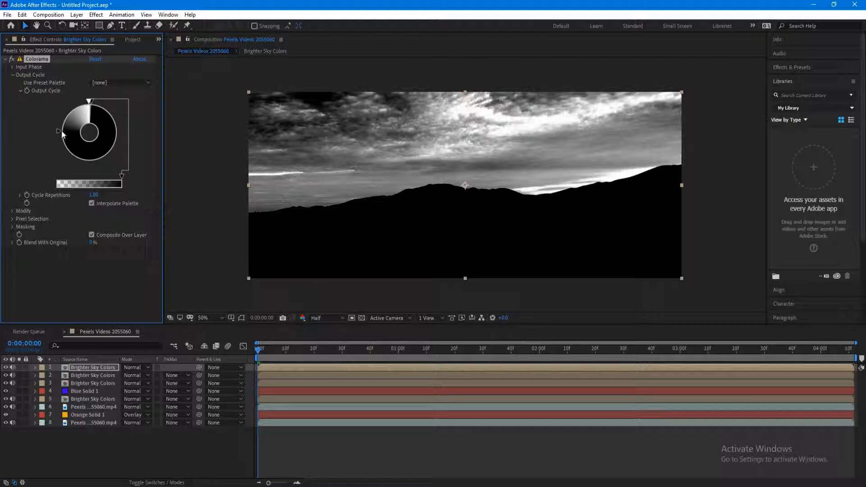
# - Make the top marker white and widen the white range until the sky is solid white
pyautogui.doubleClick(73, 122)
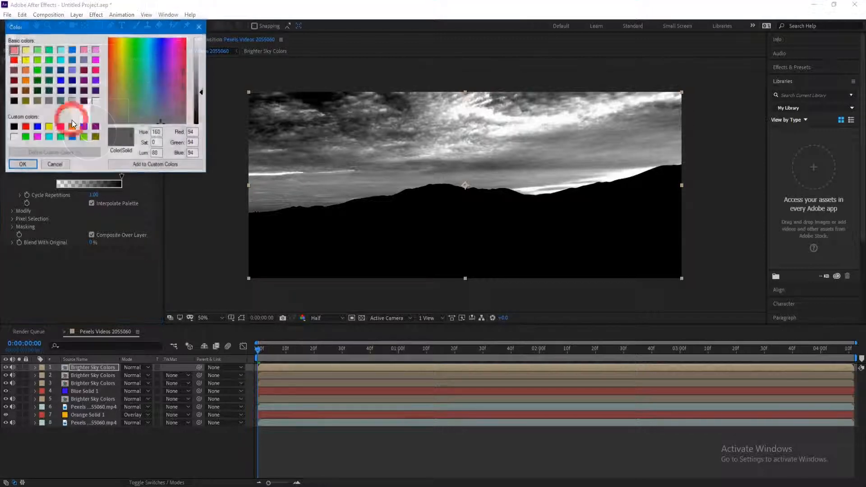
pyautogui.click(14, 137)
pyautogui.click(23, 165)
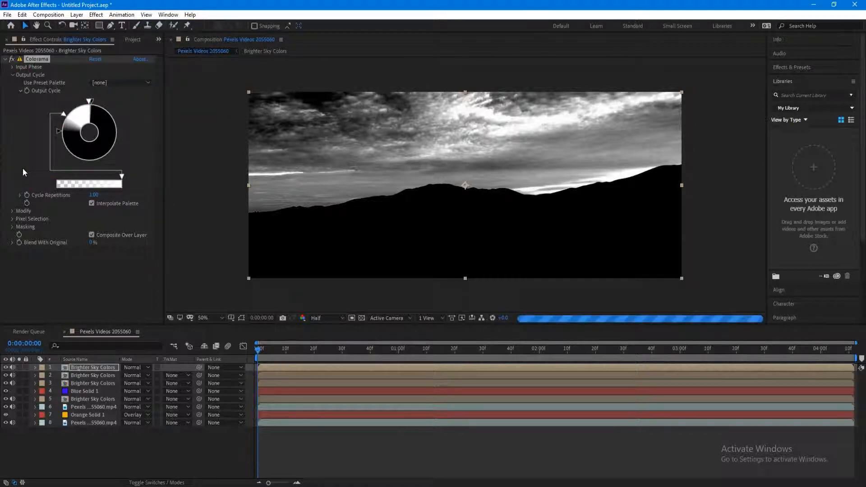
pyautogui.click(64, 115)
pyautogui.moveTo(63, 118)
pyautogui.mouseDown()
pyautogui.moveTo(54, 131)
pyautogui.moveTo(62, 144)
pyautogui.mouseUp()
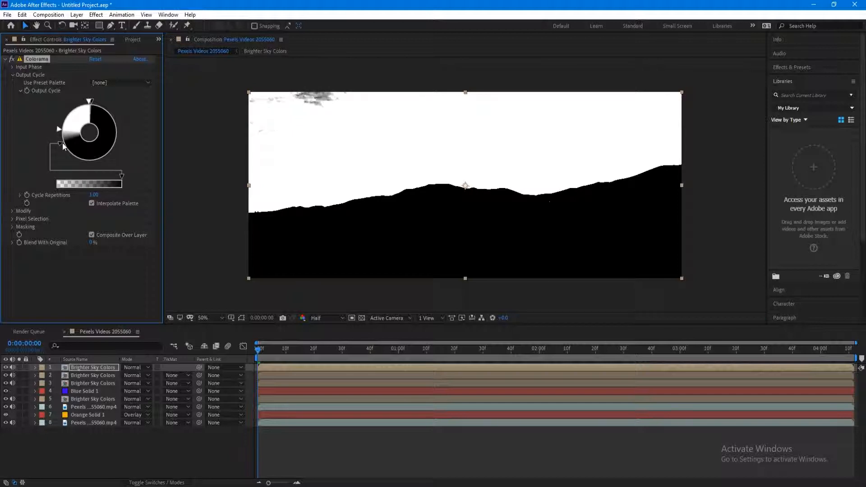
pyautogui.moveTo(62, 143)
pyautogui.mouseDown()
pyautogui.moveTo(61, 129)
pyautogui.moveTo(60, 137)
pyautogui.mouseUp()
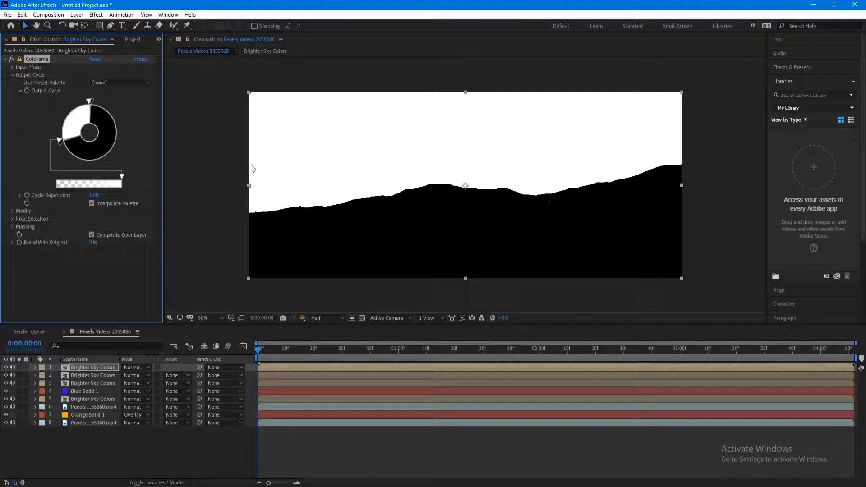
# - Give layer 2 a Luma Inverted track matte from the layer above, then zoom in to check the sky edge
pyautogui.click(95, 376)
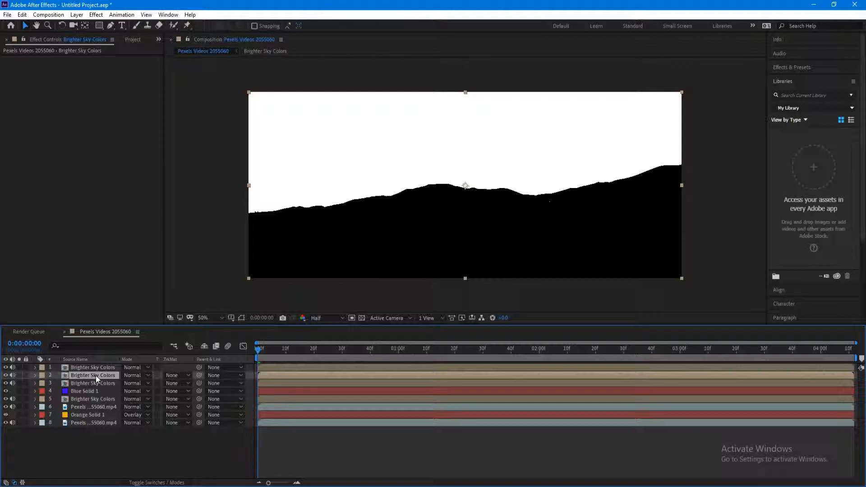
pyautogui.click(180, 375)
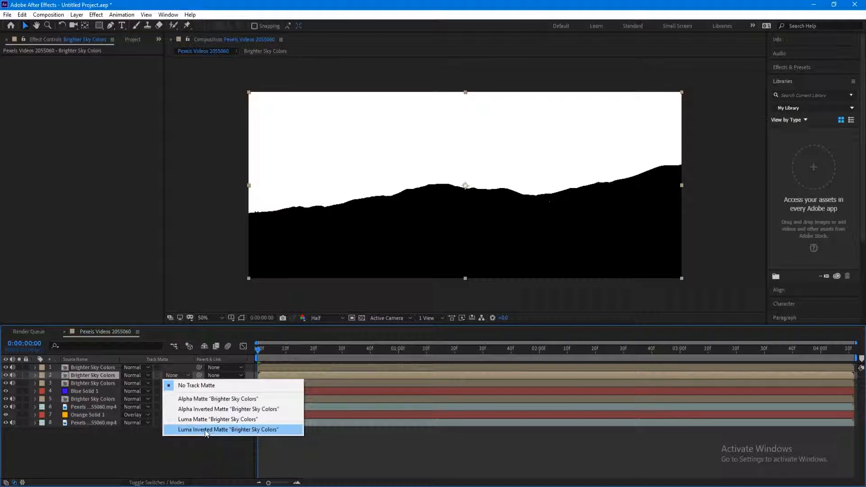
pyautogui.click(260, 432)
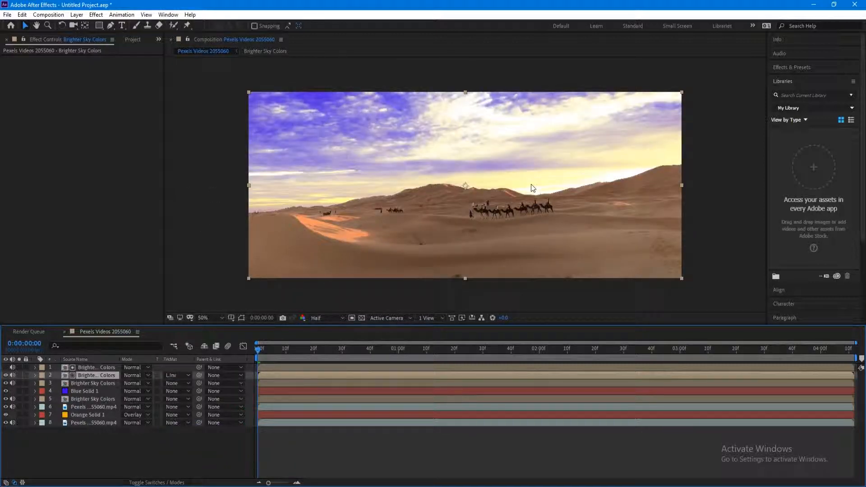
pyautogui.press('.')
pyautogui.press('.')
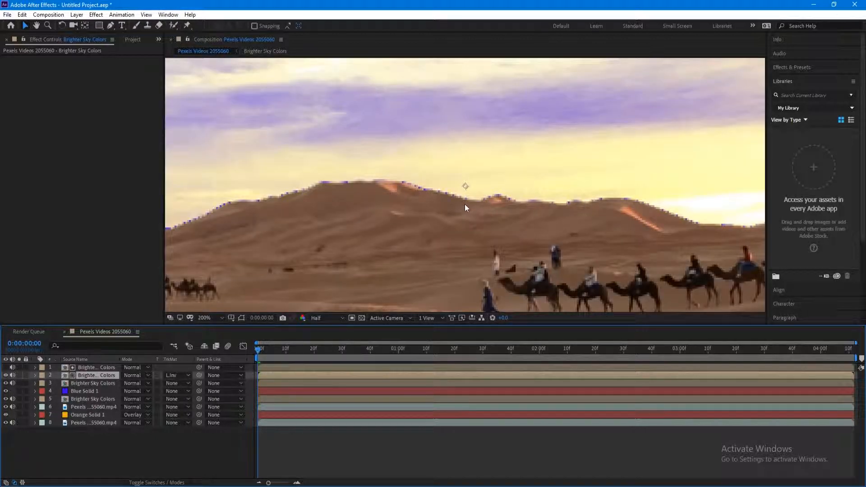
pyautogui.press(',')
pyautogui.press(',')
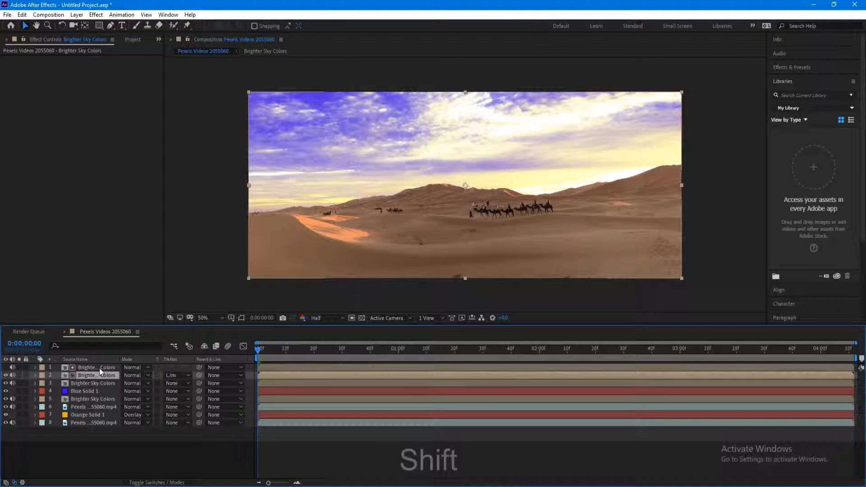
# - Pre-compose layers 1 and 2 into a new composition named 'Sky Masked'
pyautogui.keyDown('shift'); pyautogui.click(100, 368); pyautogui.keyUp('shift')
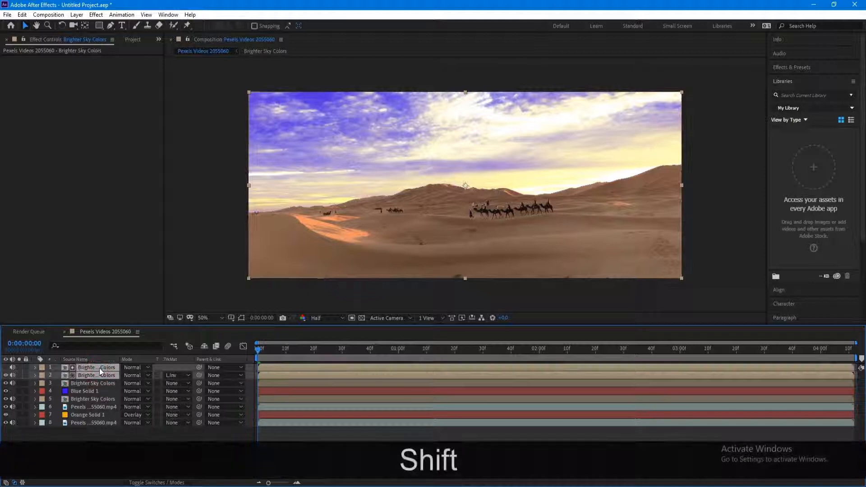
pyautogui.click(77, 15)
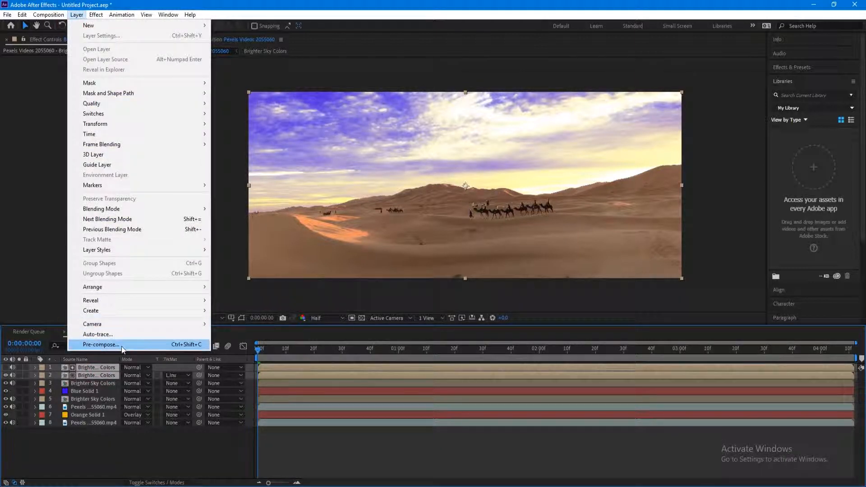
pyautogui.click(104, 344)
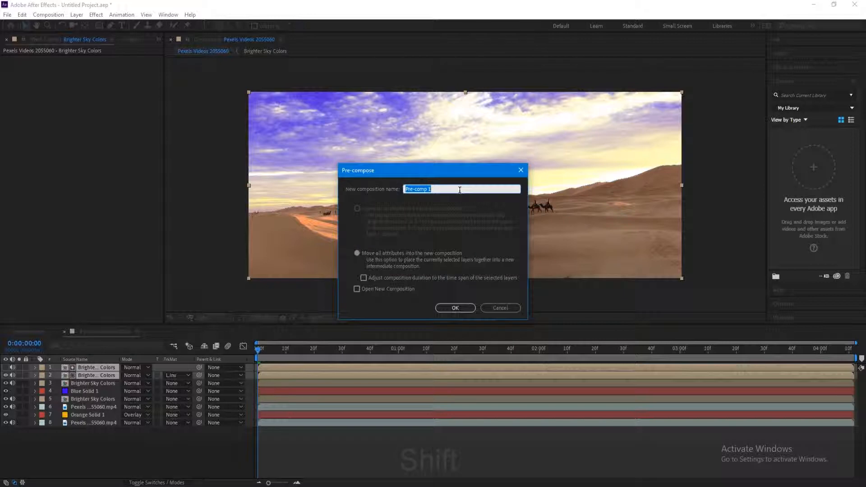
pyautogui.write('Sky Masked')
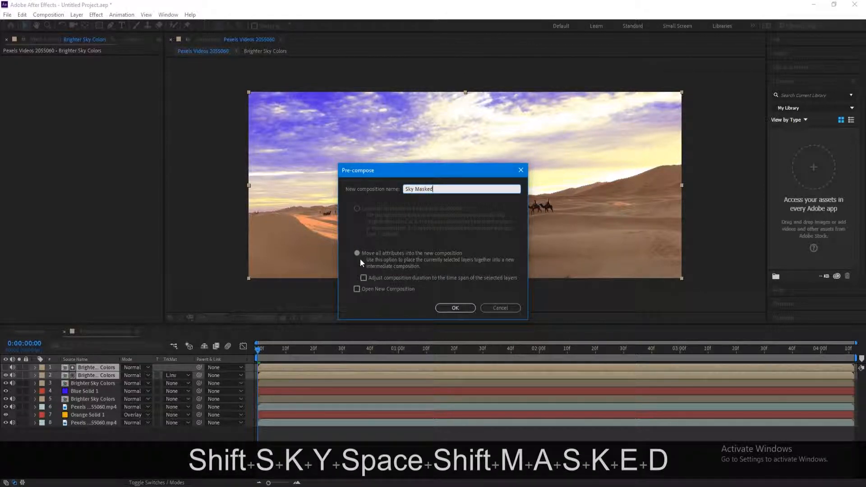
pyautogui.click(454, 307)
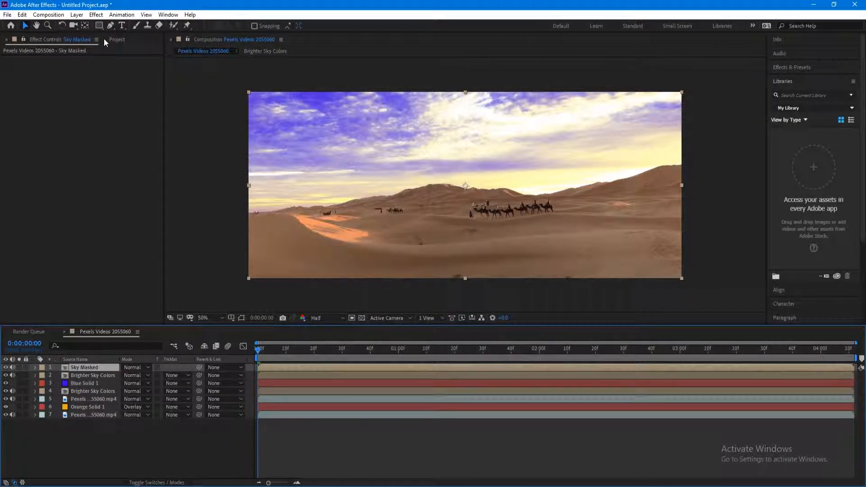
# - Add Matte Choker to Sky Masked and lower Choke 1 from 75 to -50
pyautogui.click(96, 15)
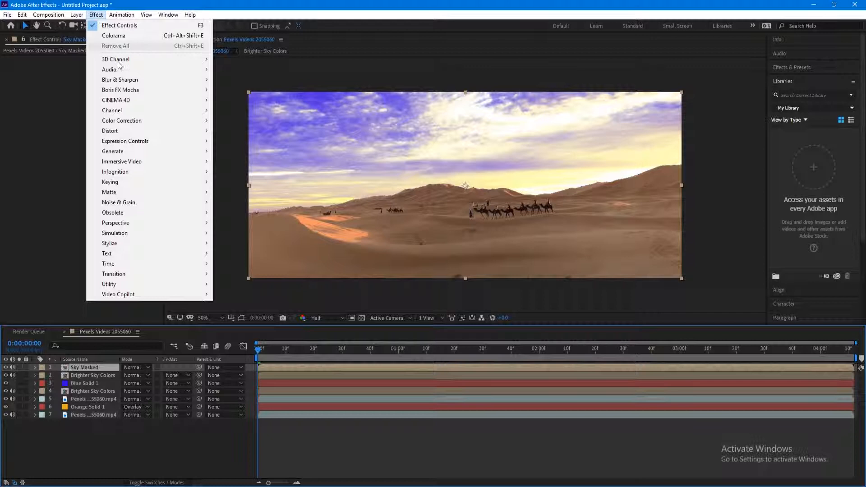
pyautogui.moveTo(187, 193)
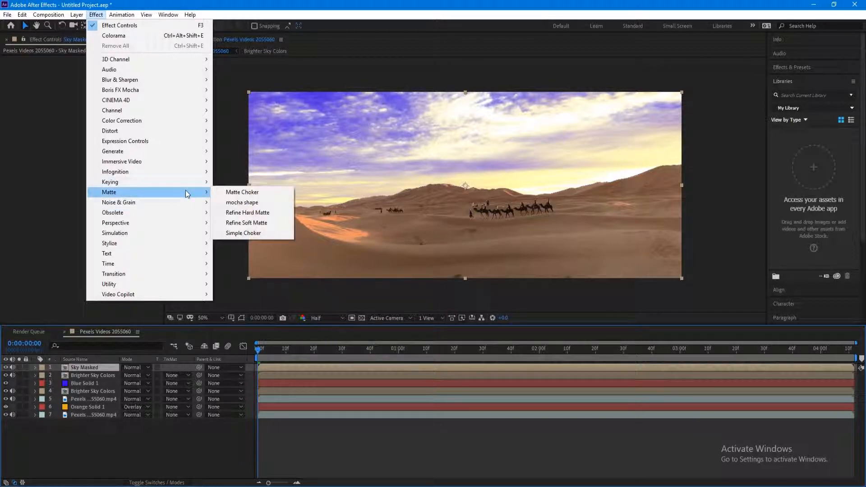
pyautogui.click(248, 193)
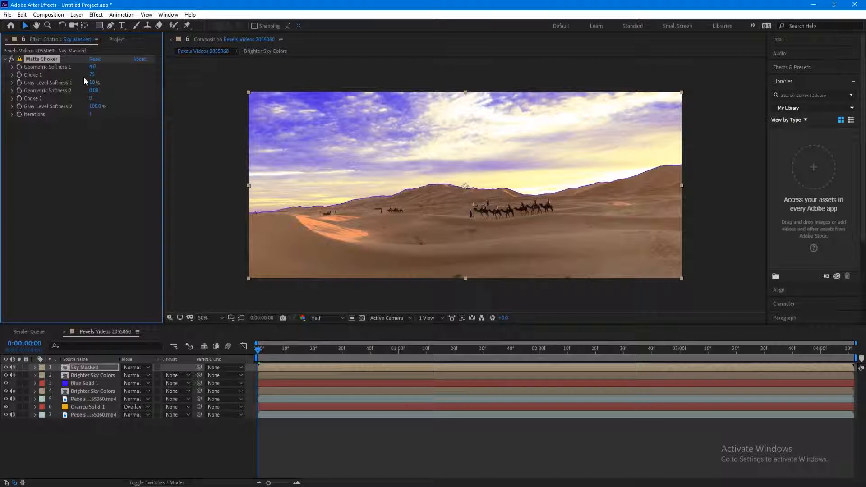
pyautogui.moveTo(92, 75); pyautogui.dragTo(43, 81)
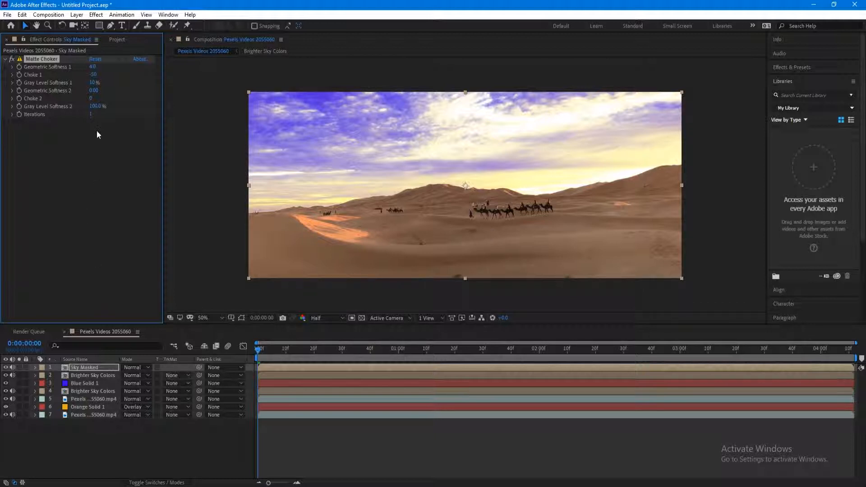
# - Create a new adjustment layer at the top of the composition
pyautogui.click(78, 14)
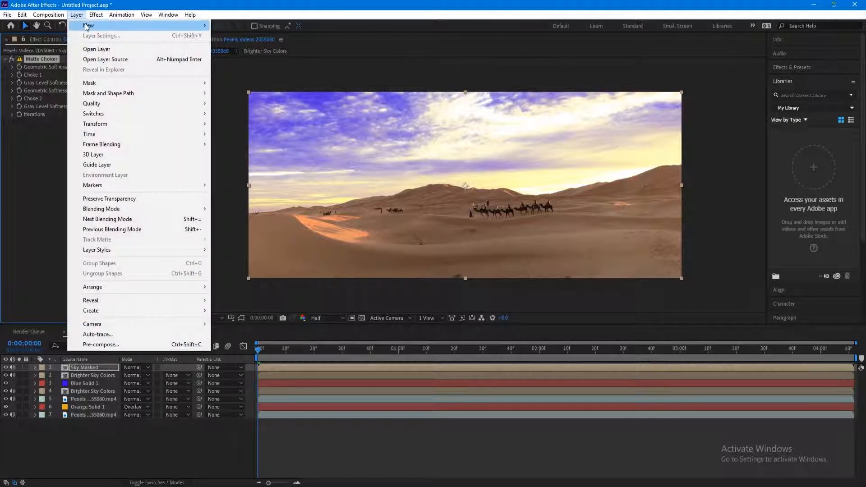
pyautogui.moveTo(87, 27)
pyautogui.click(279, 86)
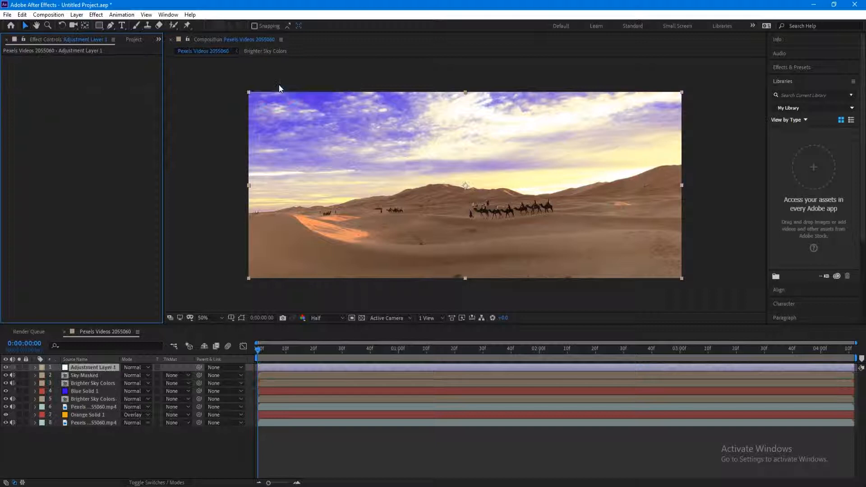
# - Apply Curves to the adjustment layer and bend its RGB curve into a gentle S shape
pyautogui.click(95, 15)
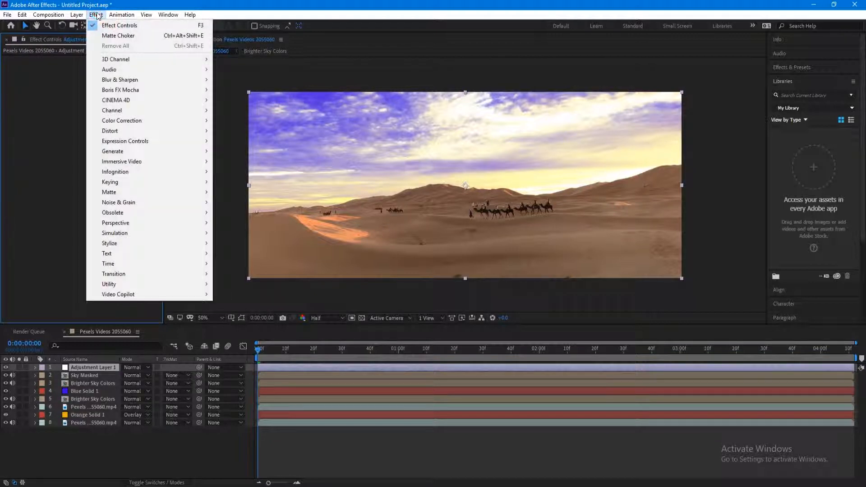
pyautogui.moveTo(144, 122)
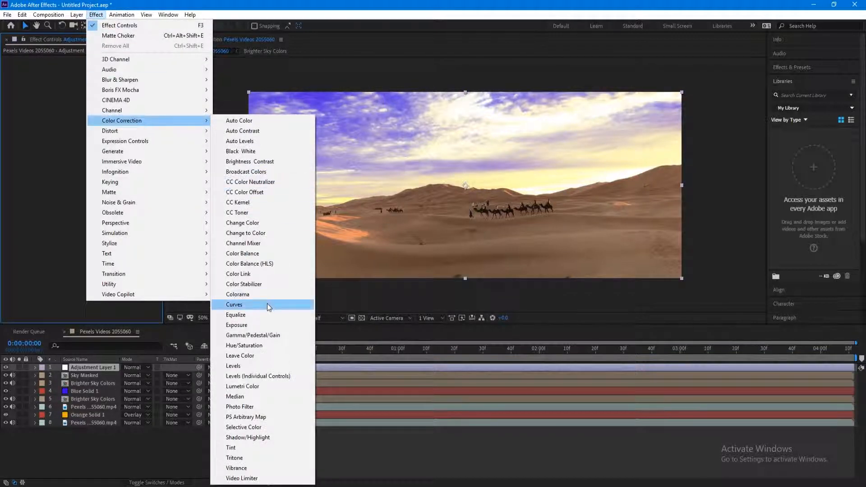
pyautogui.click(269, 306)
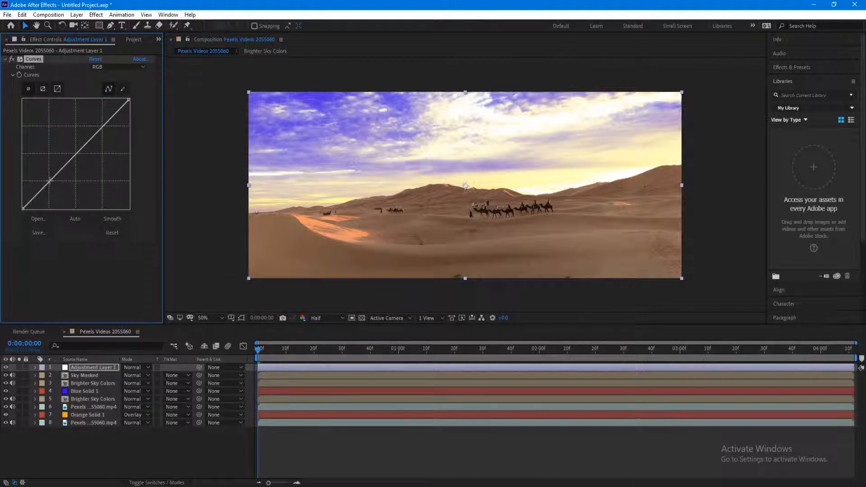
pyautogui.moveTo(50, 181); pyautogui.dragTo(51, 188)
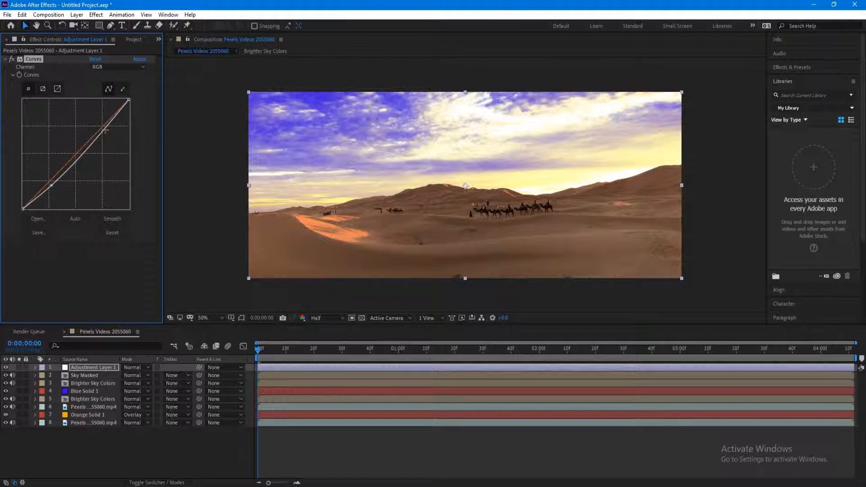
pyautogui.moveTo(103, 131); pyautogui.dragTo(101, 128)
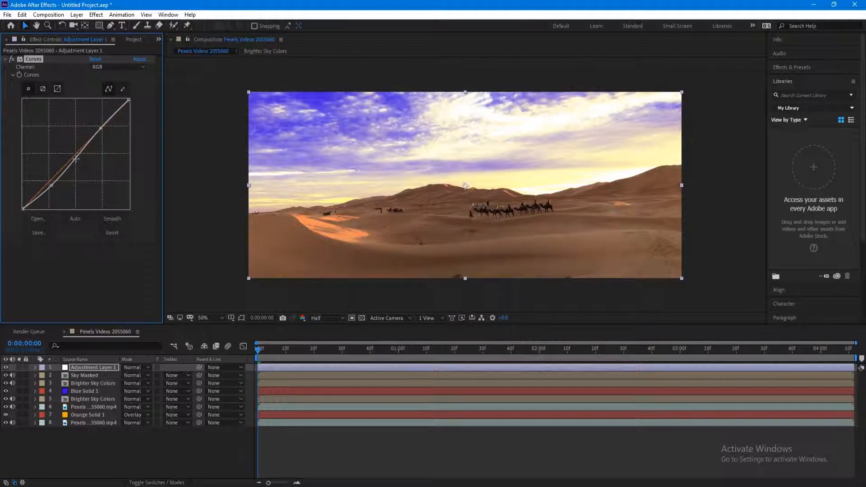
pyautogui.moveTo(76, 158); pyautogui.dragTo(74, 160)
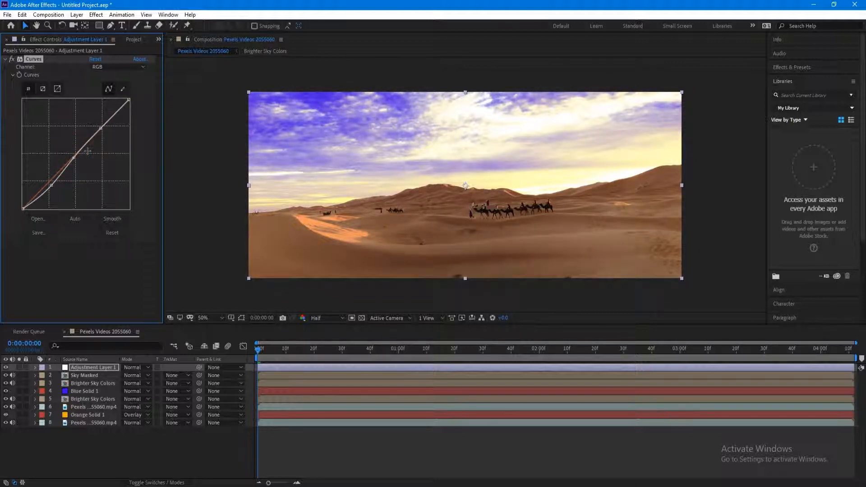
# - Add a Deep Yellow Photo Filter at 40% density, then set Adjustment Layer 1 opacity to 81%
pyautogui.click(96, 15)
pyautogui.moveTo(162, 121)
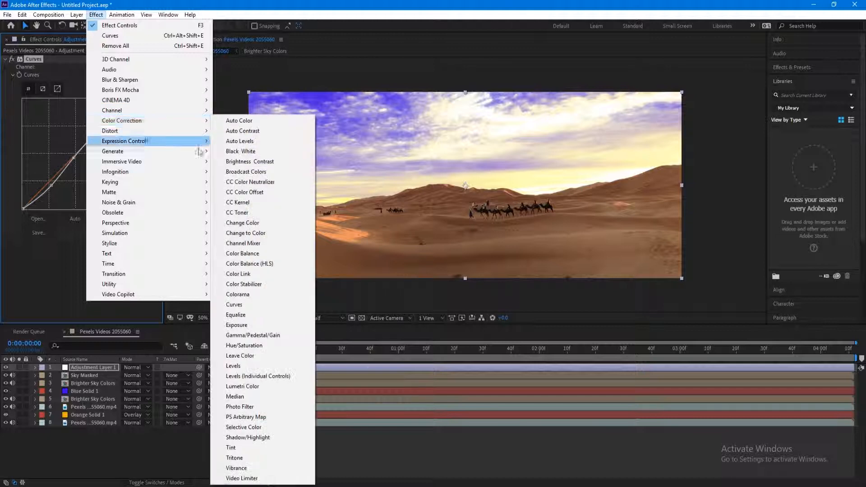
pyautogui.click(279, 407)
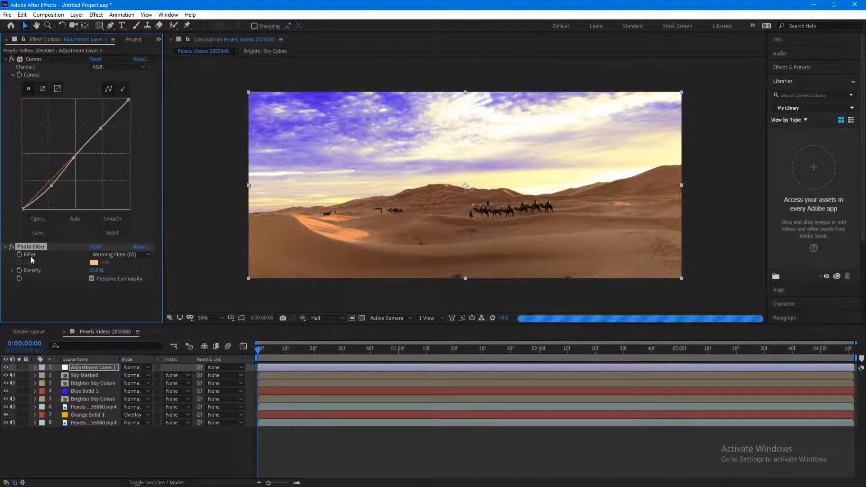
pyautogui.click(120, 255)
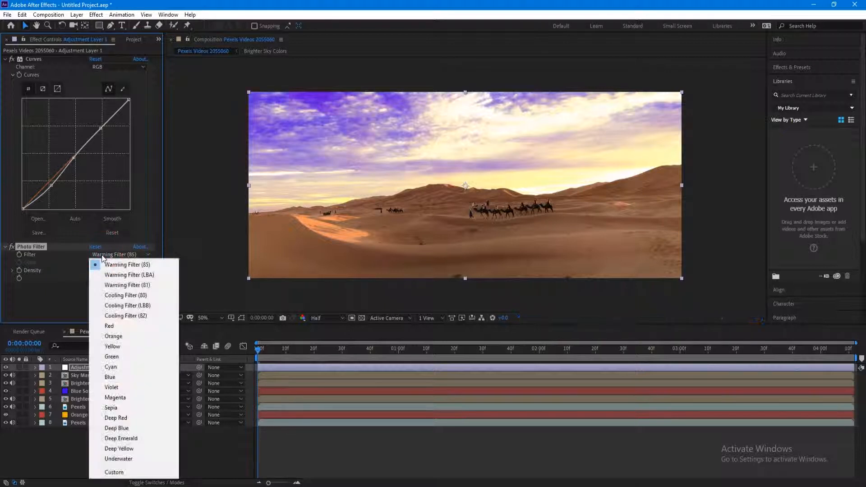
pyautogui.click(144, 449)
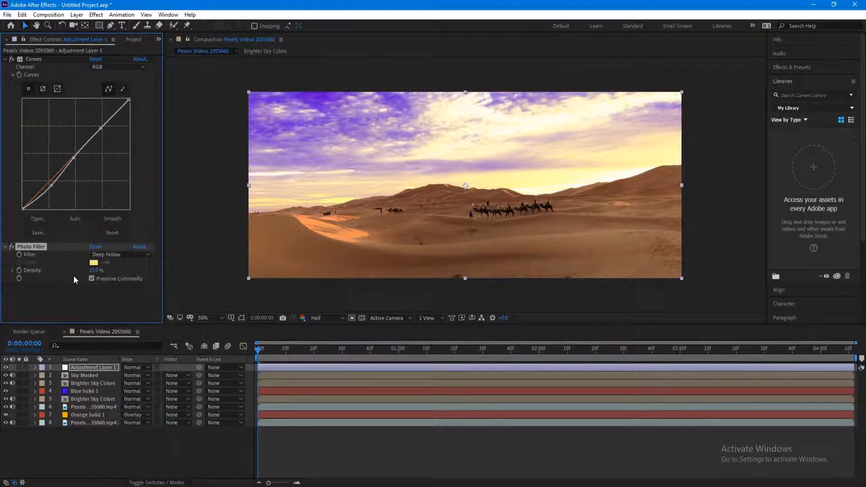
pyautogui.moveTo(93, 270); pyautogui.dragTo(100, 271)
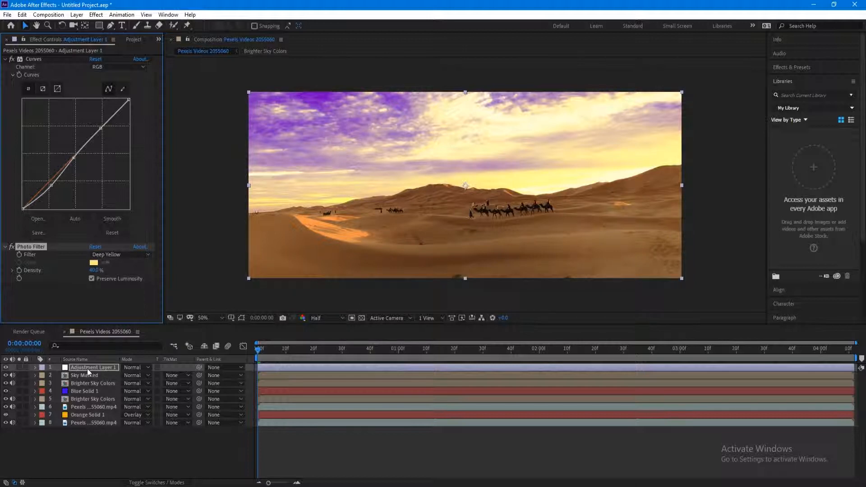
pyautogui.press('t')
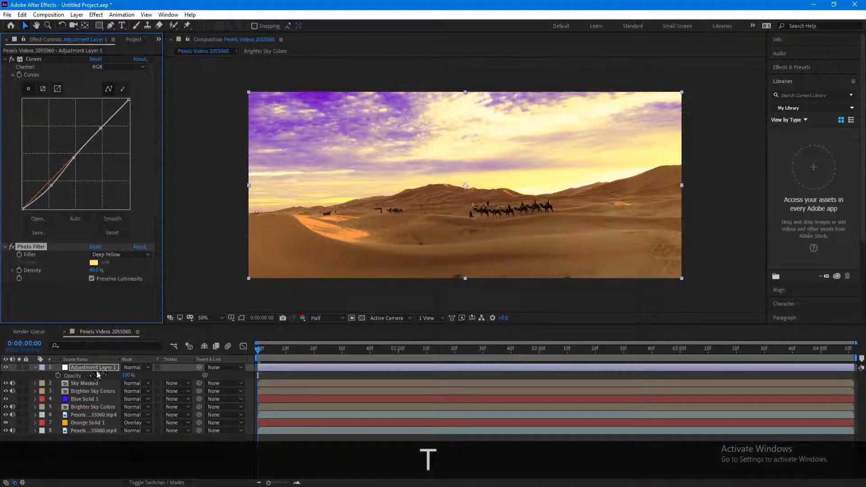
pyautogui.moveTo(126, 375)
pyautogui.mouseDown()
pyautogui.moveTo(118, 379)
pyautogui.moveTo(131, 377)
pyautogui.mouseUp()
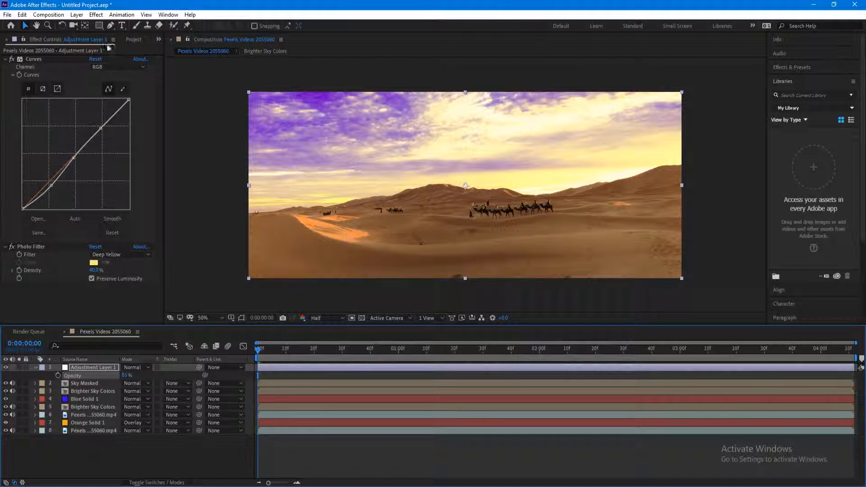
# - Create a second adjustment layer and apply the Tint effect to it
pyautogui.click(80, 16)
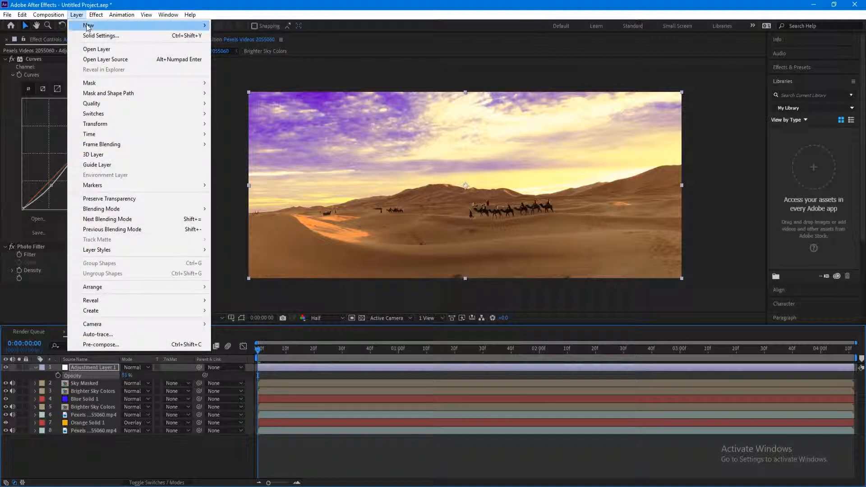
pyautogui.moveTo(89, 26)
pyautogui.click(293, 87)
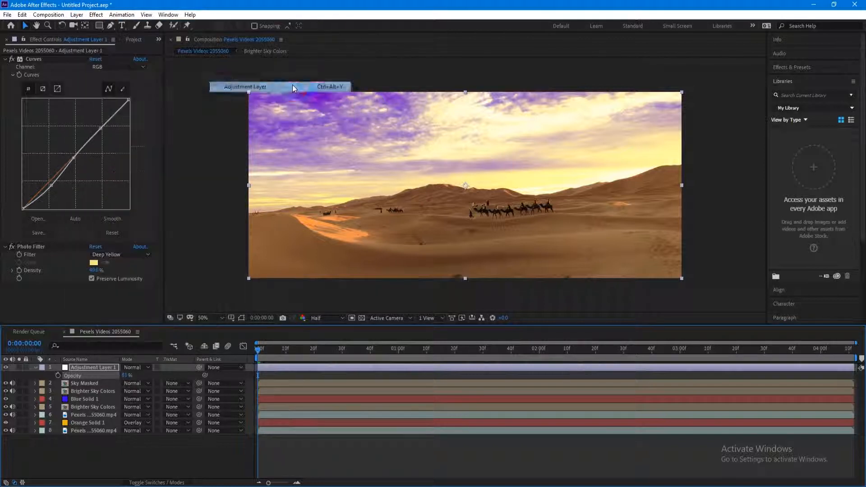
pyautogui.click(96, 15)
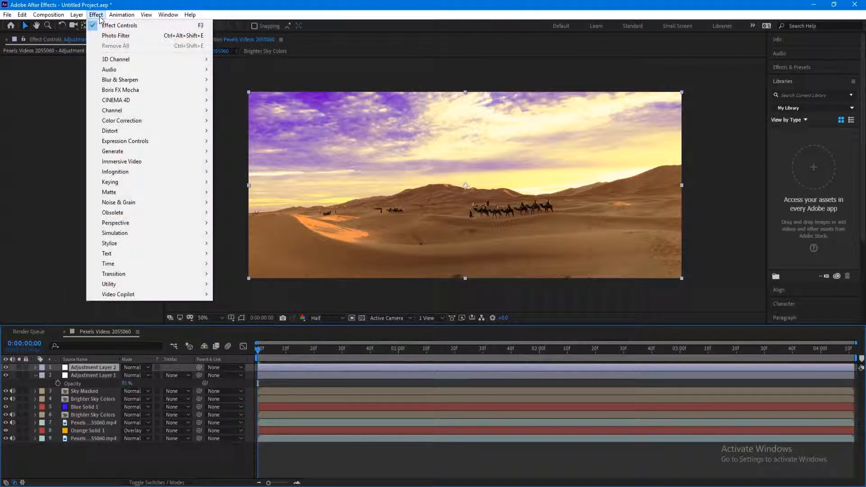
pyautogui.moveTo(148, 120)
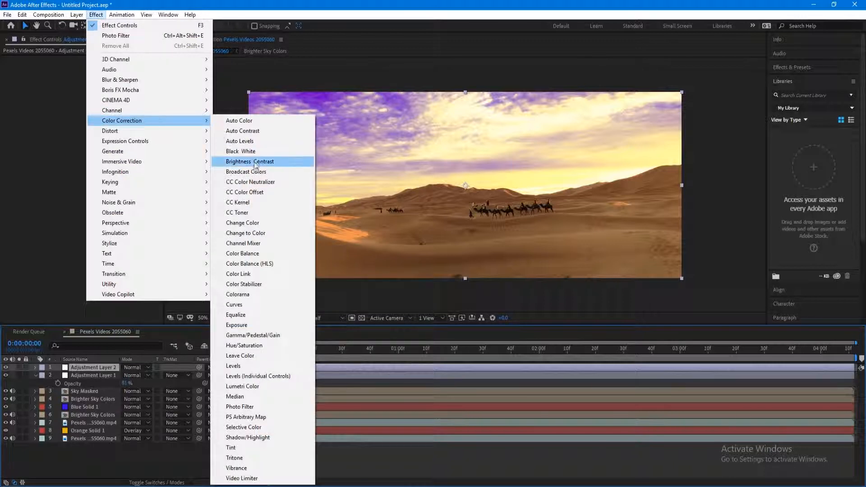
pyautogui.click(264, 448)
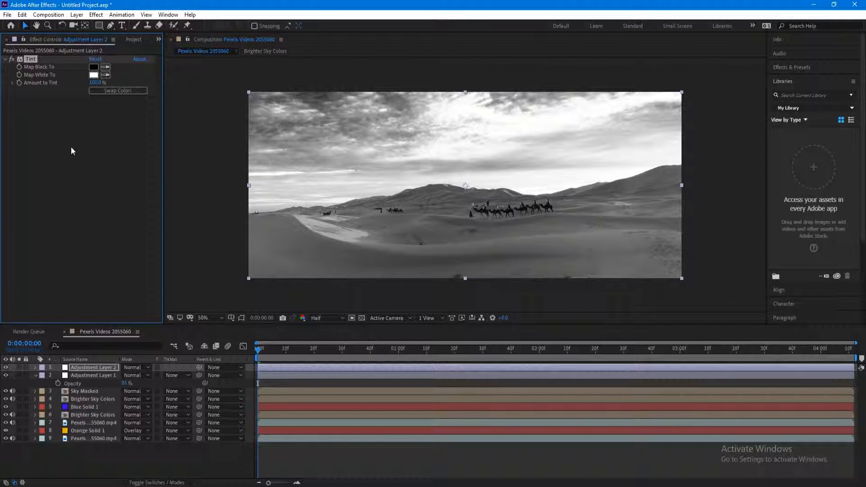
# - Set Tint's Map Black To colour to blue 2816DB
pyautogui.click(93, 67)
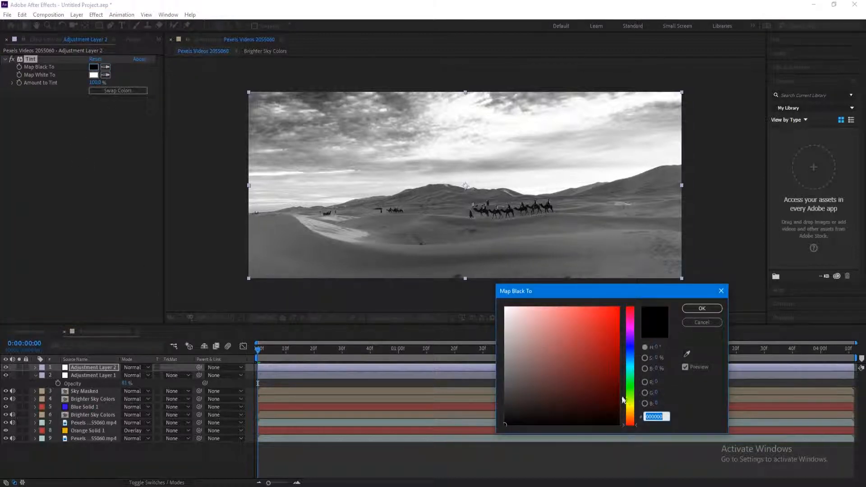
pyautogui.moveTo(634, 366); pyautogui.dragTo(634, 348)
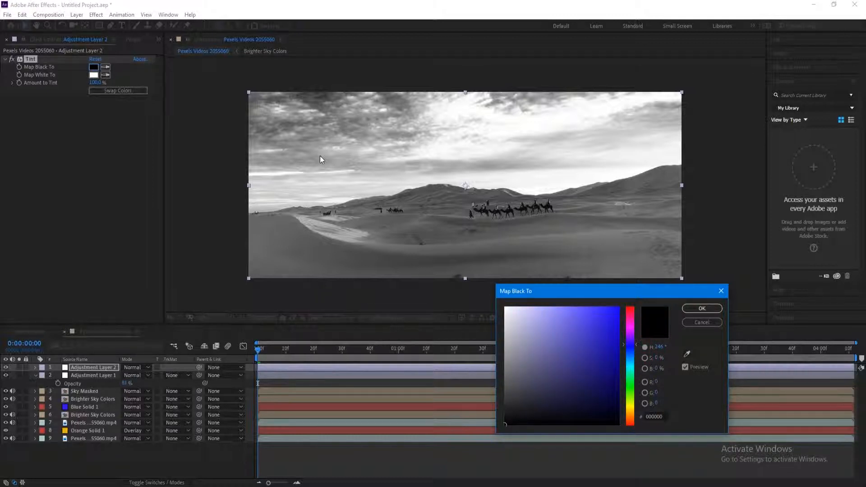
pyautogui.moveTo(618, 330); pyautogui.dragTo(607, 325)
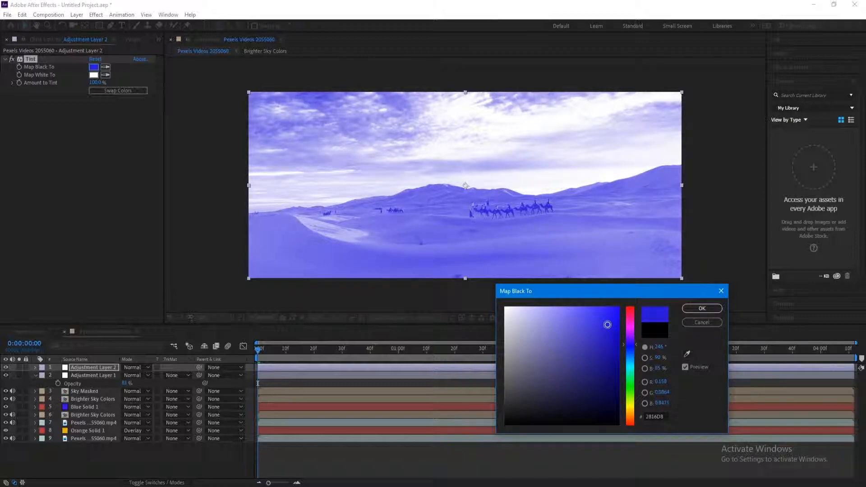
pyautogui.click(702, 308)
# - Set Tint's Map White To colour to golden orange DBA30C
pyautogui.click(93, 75)
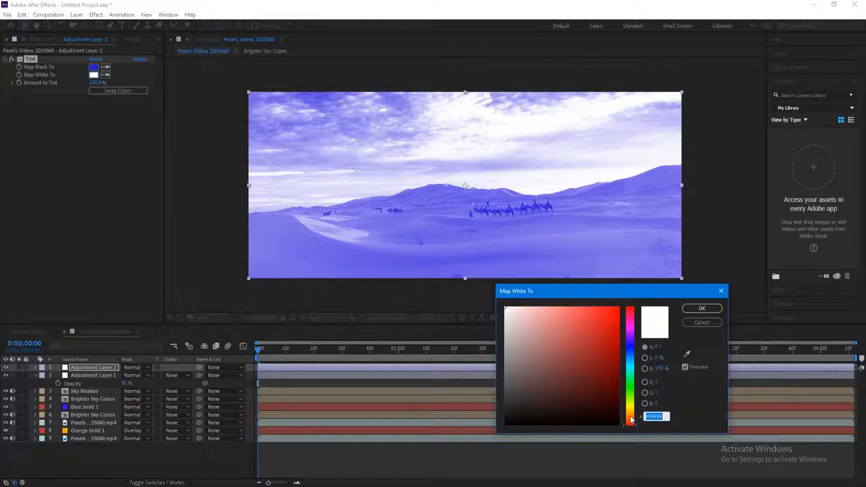
pyautogui.moveTo(630, 416); pyautogui.dragTo(630, 411)
pyautogui.click(612, 320)
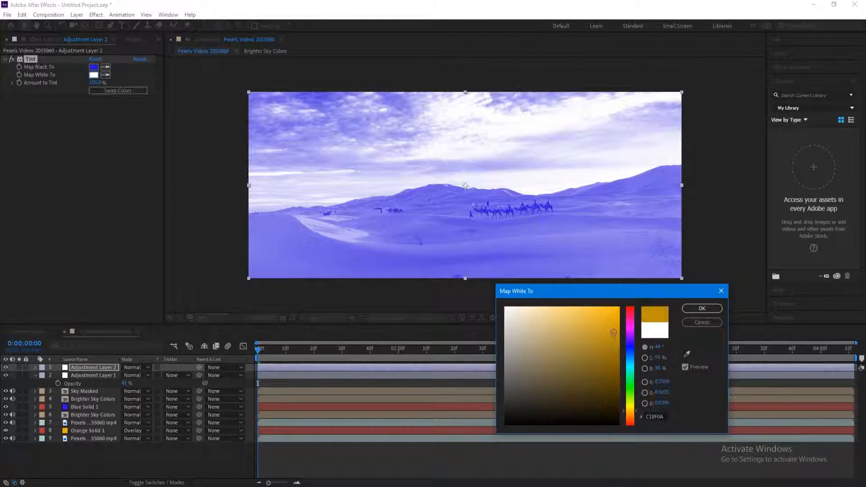
pyautogui.moveTo(612, 321); pyautogui.dragTo(612, 324)
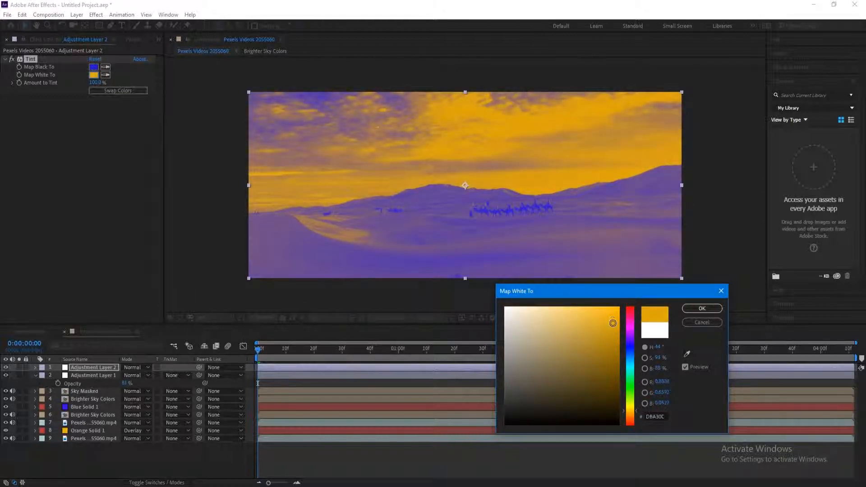
pyautogui.click(697, 309)
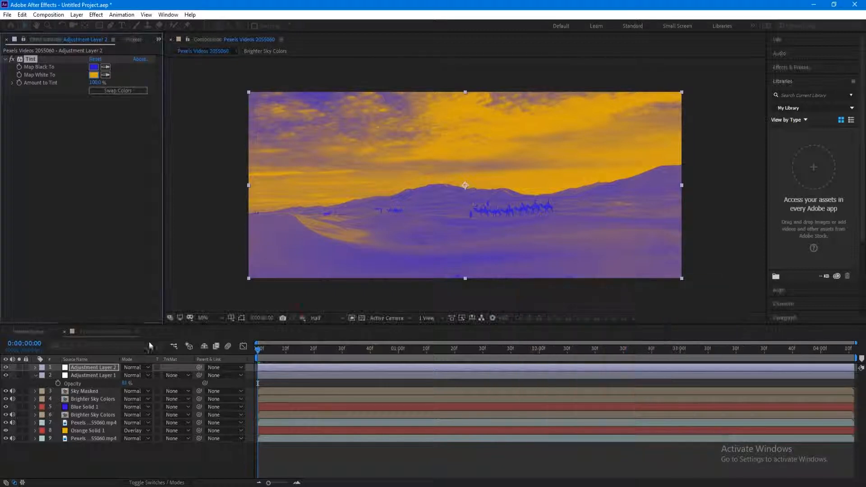
# - Switch Adjustment Layer 2 to Soft Light, lower its opacity to 60%, and collapse both adjustment layers
pyautogui.click(139, 367)
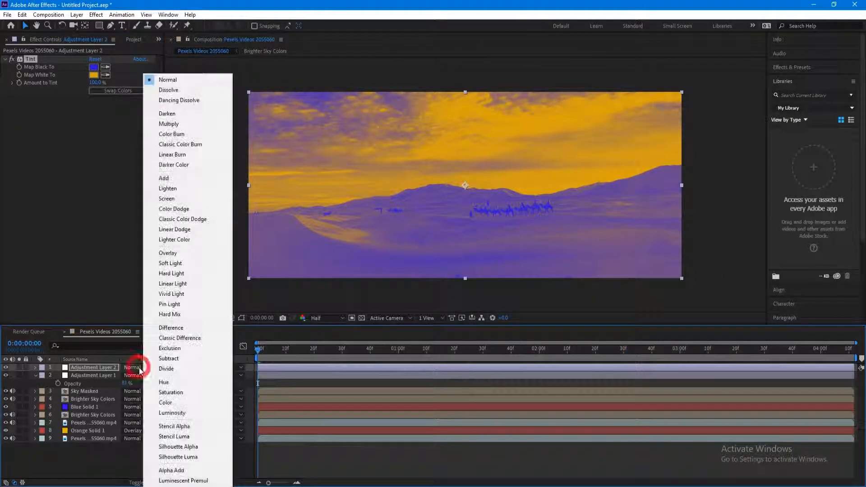
pyautogui.click(173, 263)
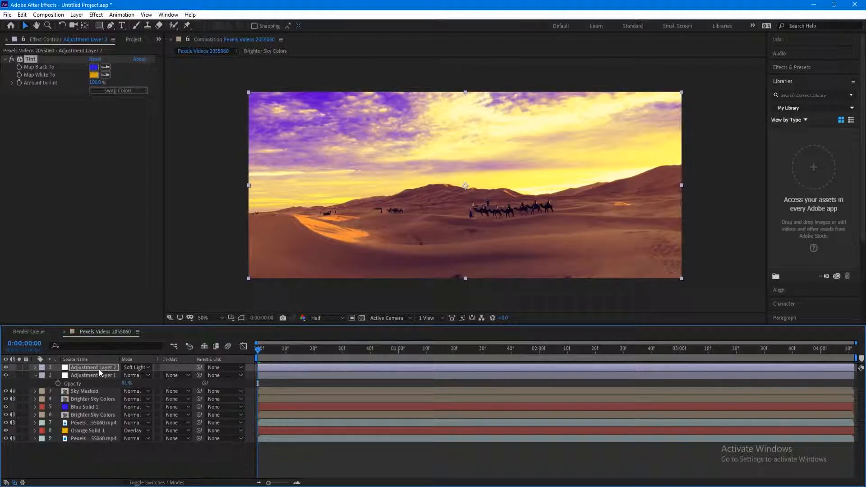
pyautogui.press('t')
pyautogui.moveTo(126, 375); pyautogui.dragTo(101, 383)
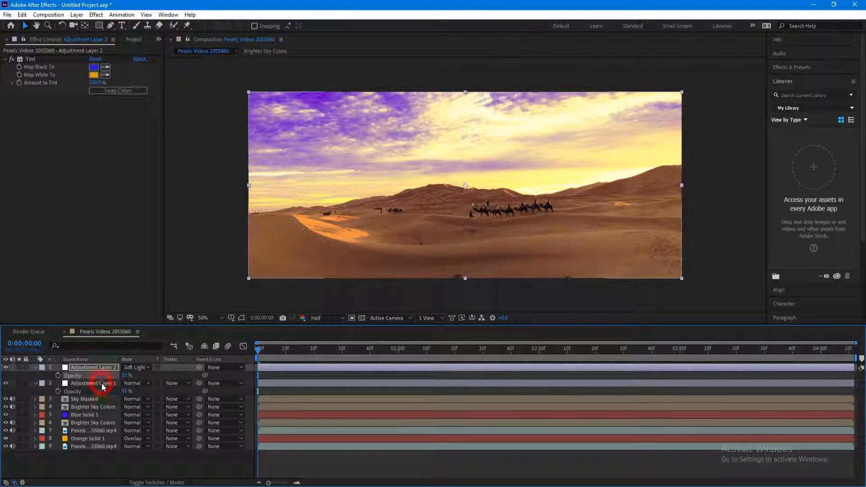
pyautogui.click(36, 367)
pyautogui.click(35, 375)
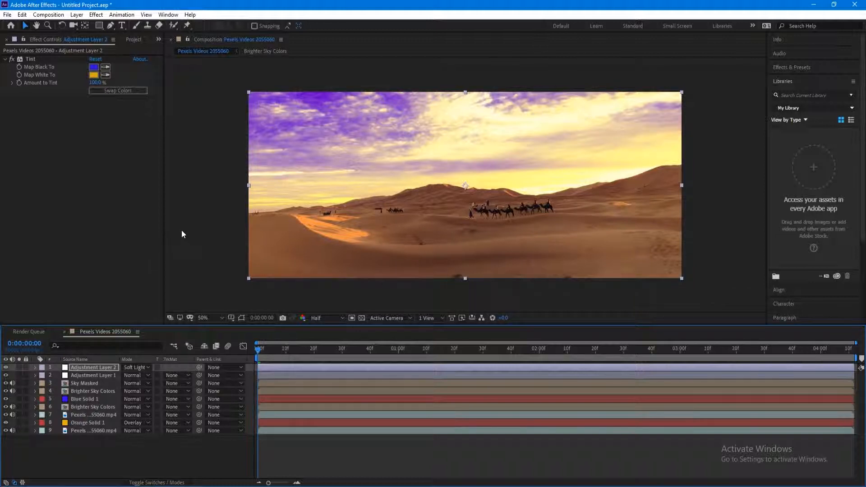
# - Add Adjustment Layer 3 with a Tint effect, Amount to Tint lowered to about 44%
pyautogui.click(77, 15)
pyautogui.moveTo(88, 28)
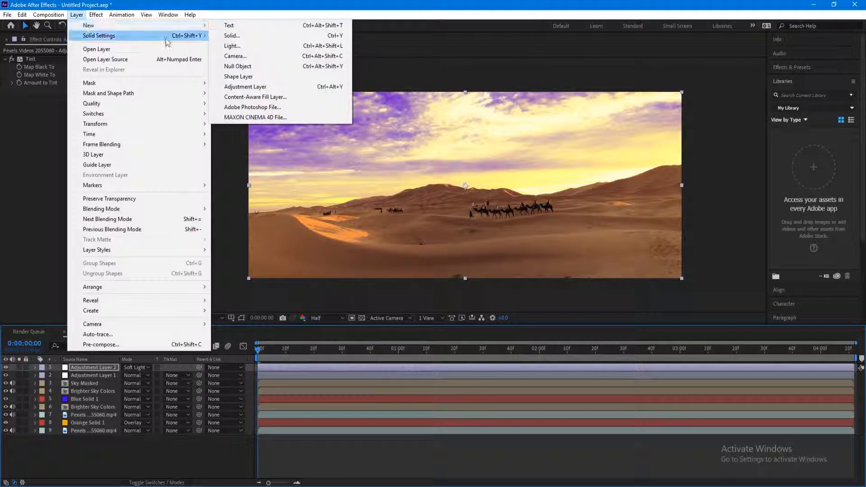
pyautogui.click(238, 87)
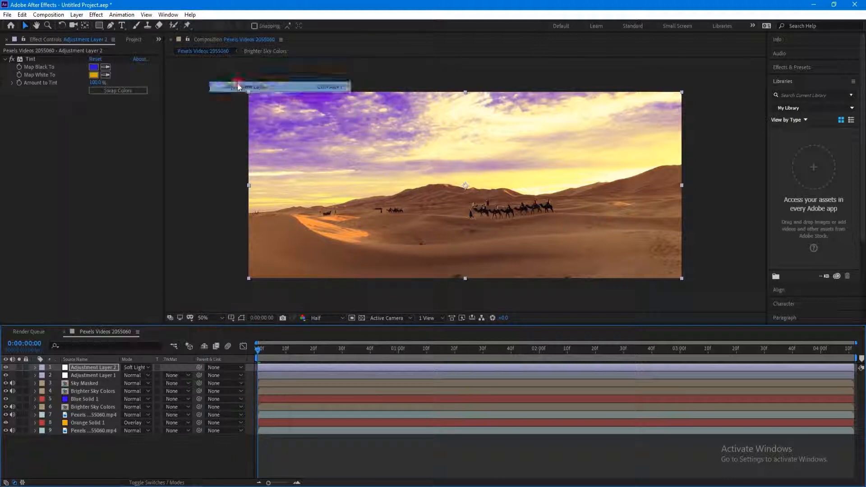
pyautogui.click(96, 14)
pyautogui.click(108, 36)
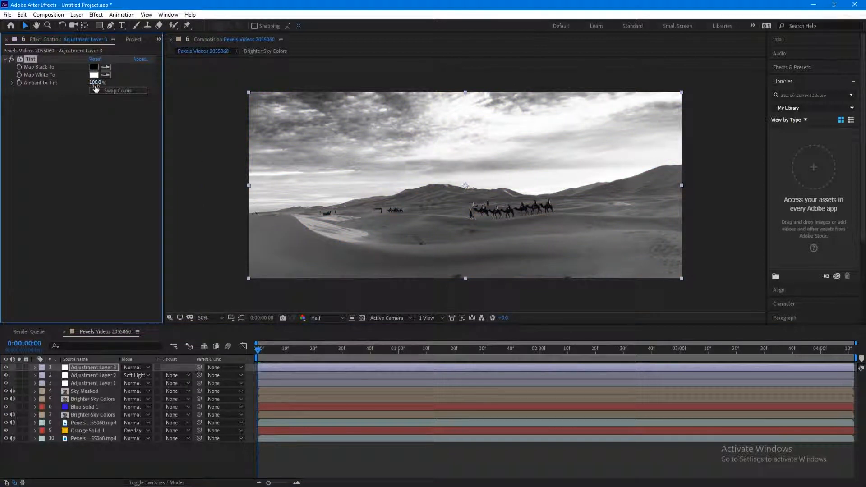
pyautogui.moveTo(96, 84); pyautogui.dragTo(71, 95)
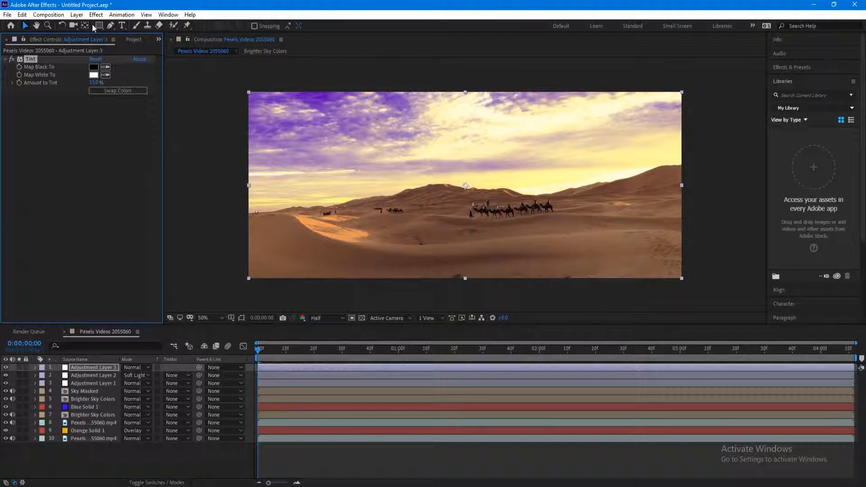
pyautogui.click(77, 14)
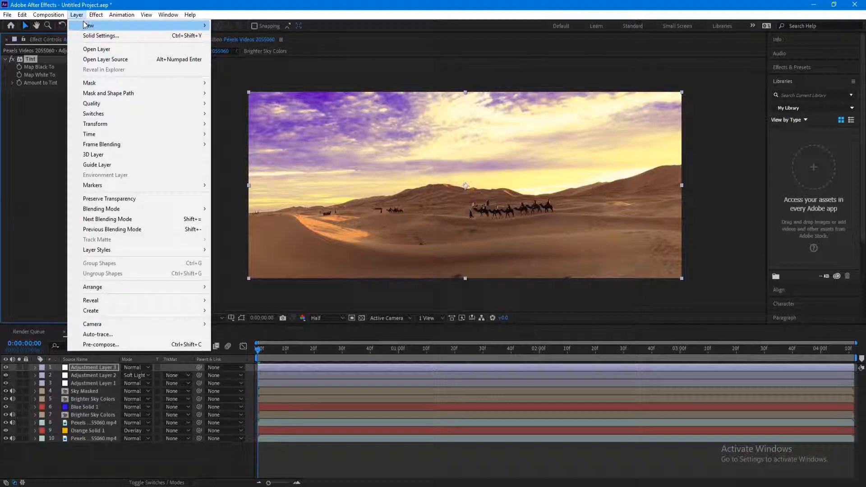
# - Create a full-frame black solid, Black Solid 1, and select the Ellipse Tool
pyautogui.moveTo(85, 25)
pyautogui.click(276, 38)
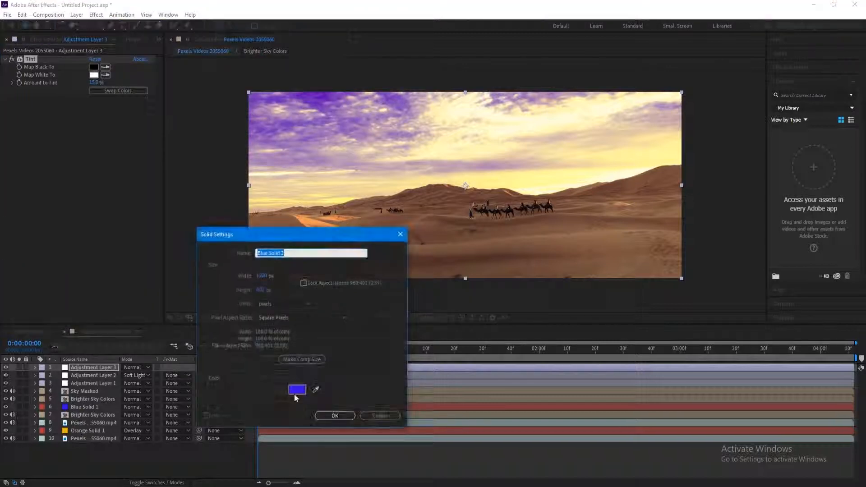
pyautogui.click(297, 389)
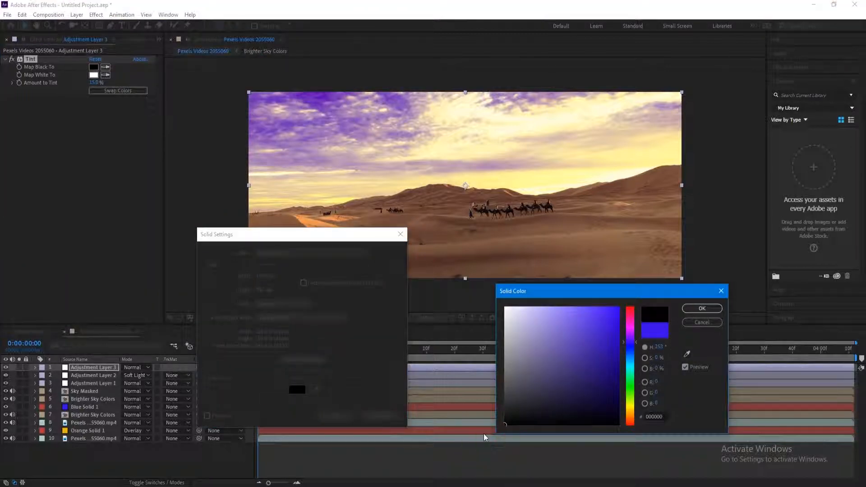
pyautogui.click(697, 309)
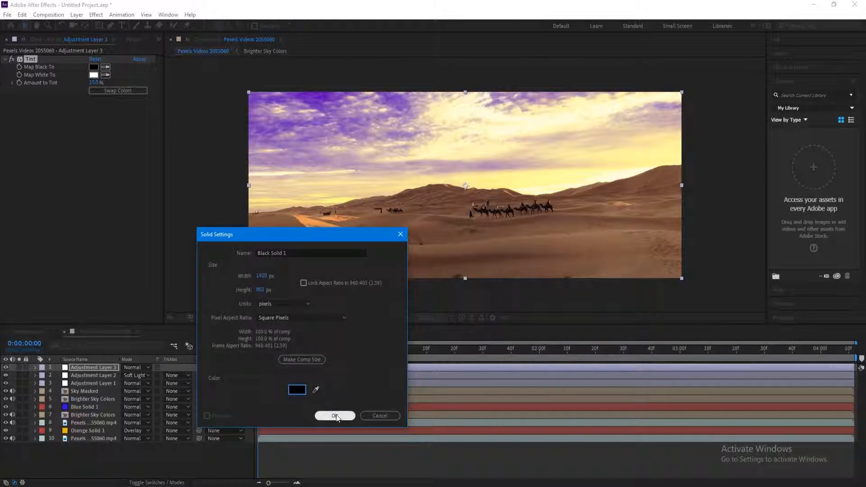
pyautogui.click(336, 416)
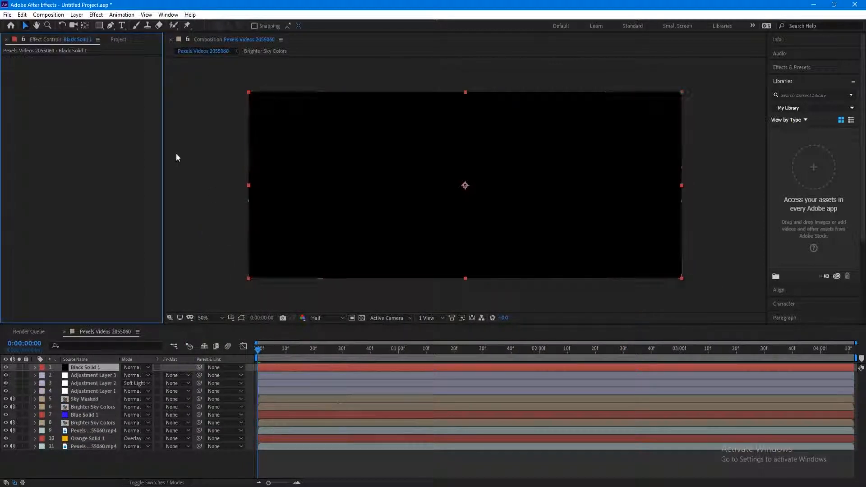
pyautogui.click(100, 25)
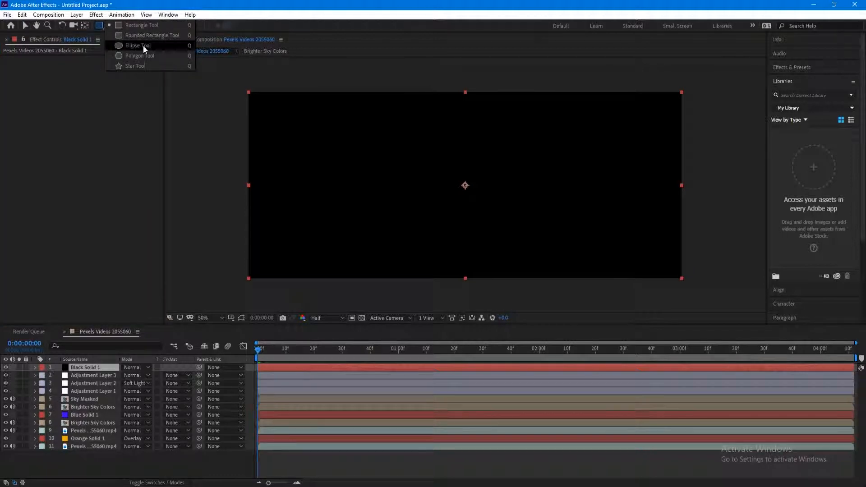
pyautogui.click(158, 47)
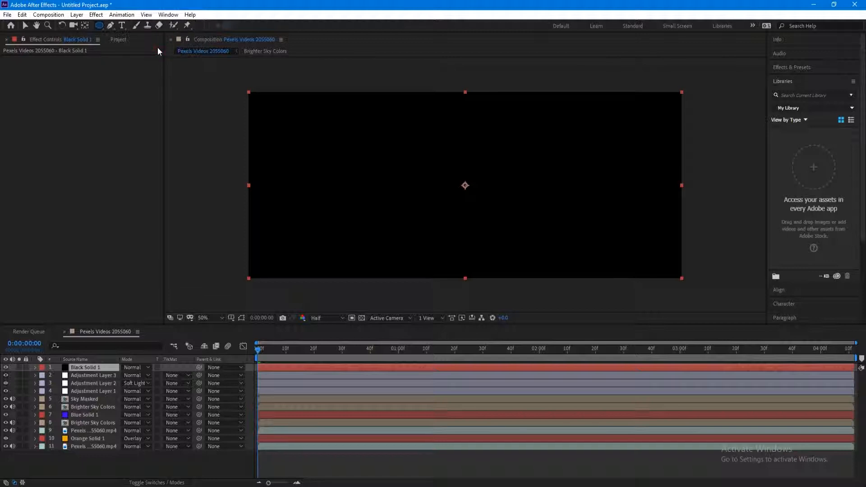
# - Add a frame-sized elliptical mask to Black Solid 1 set to Subtract mode
pyautogui.doubleClick(99, 25)
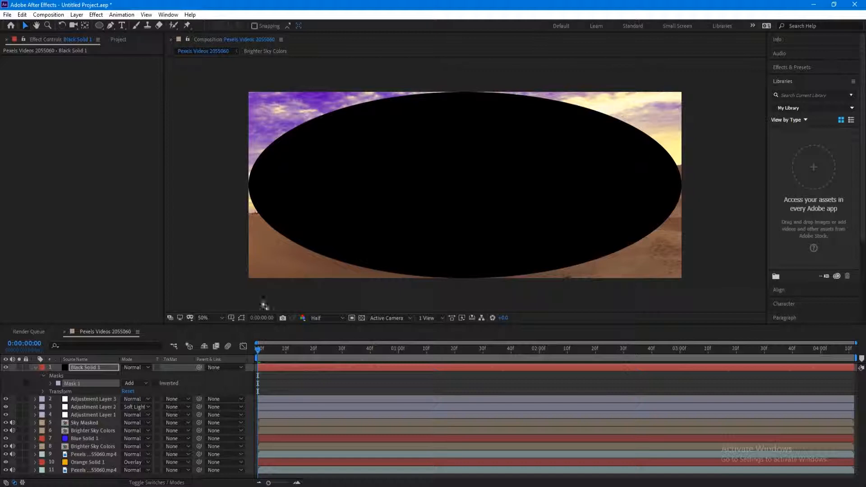
pyautogui.click(136, 383)
pyautogui.click(158, 414)
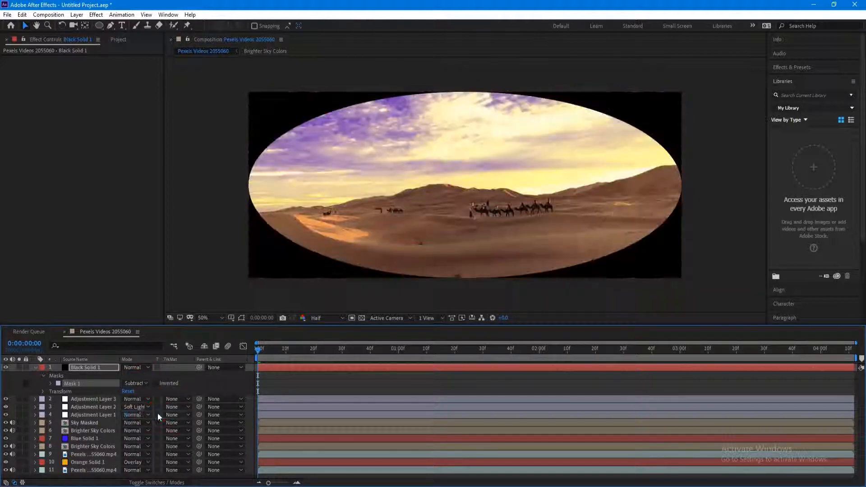
# - Set Mask 1's expansion and feather to 100 pixels each for soft edges
pyautogui.click(50, 383)
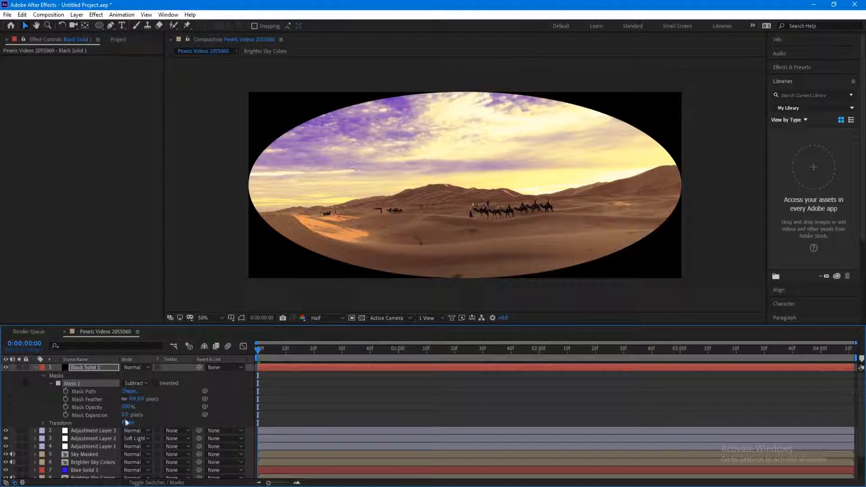
pyautogui.moveTo(127, 417); pyautogui.dragTo(173, 417)
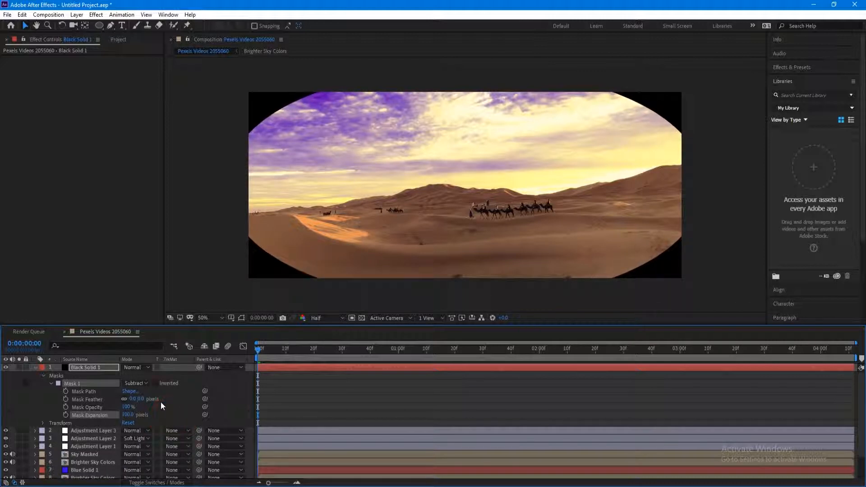
pyautogui.moveTo(142, 401); pyautogui.dragTo(189, 401)
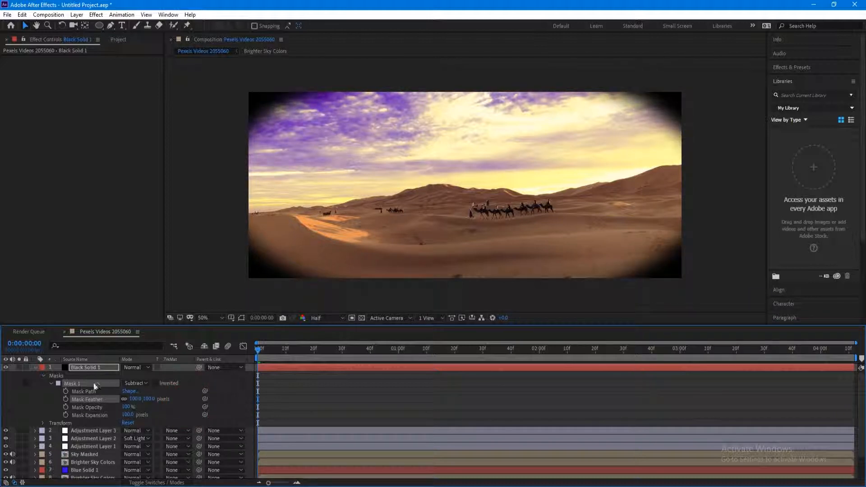
pyautogui.click(94, 367)
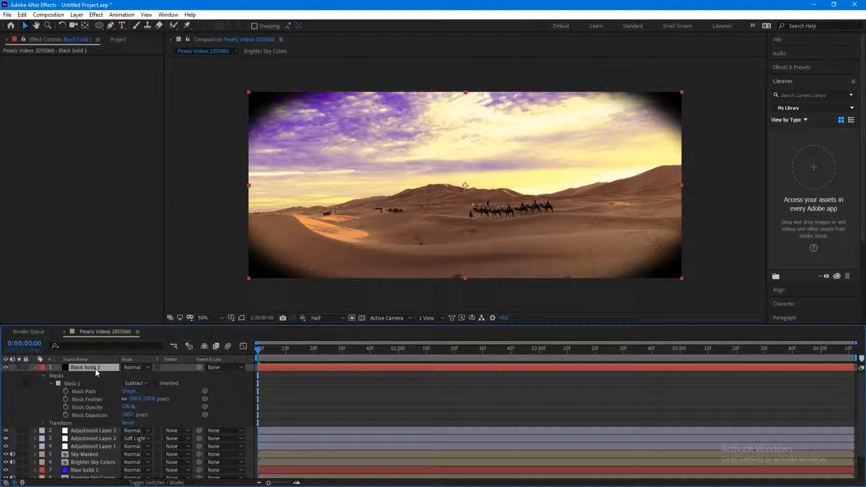
# - Lower Black Solid 1's opacity to about 40%, then solo-compare with the original footage
pyautogui.press('t')
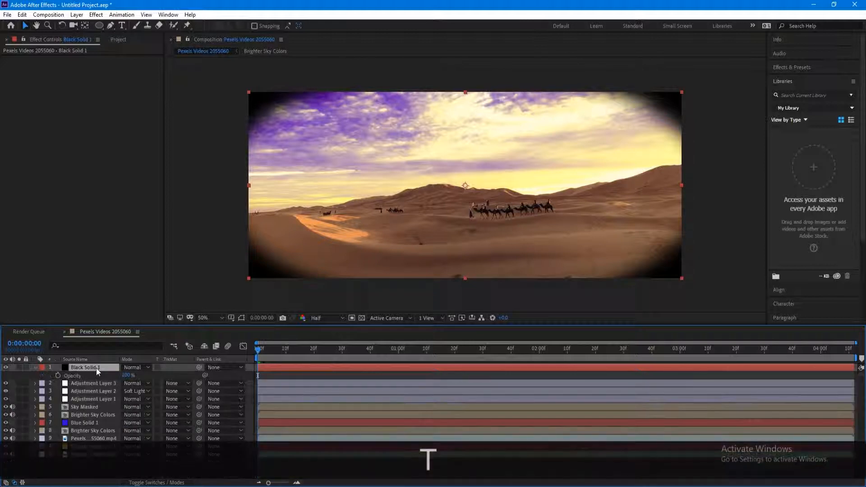
pyautogui.moveTo(127, 375); pyautogui.dragTo(108, 385)
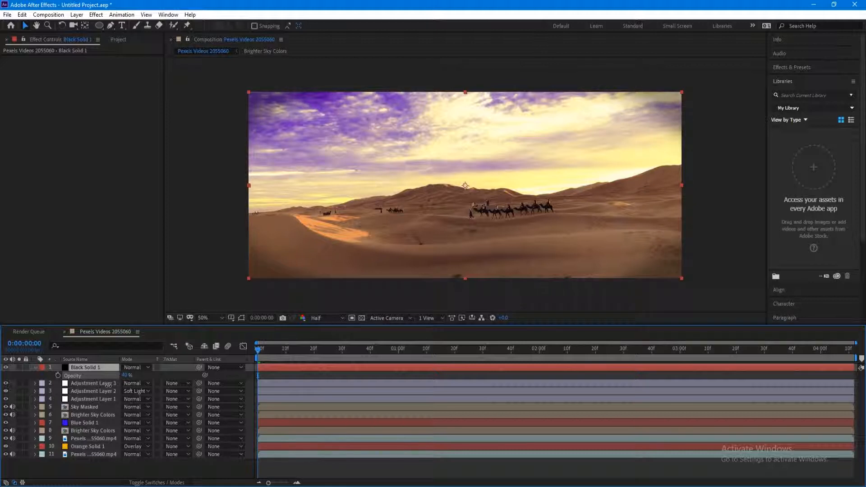
pyautogui.click(35, 368)
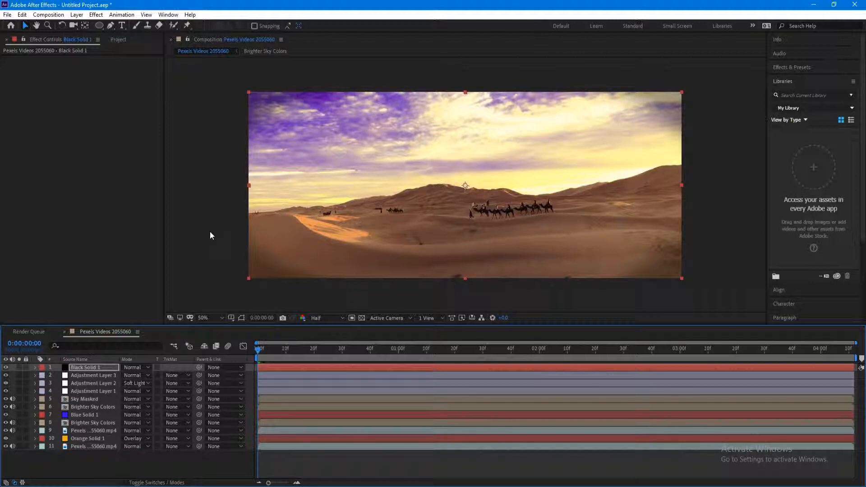
pyautogui.click(20, 448)
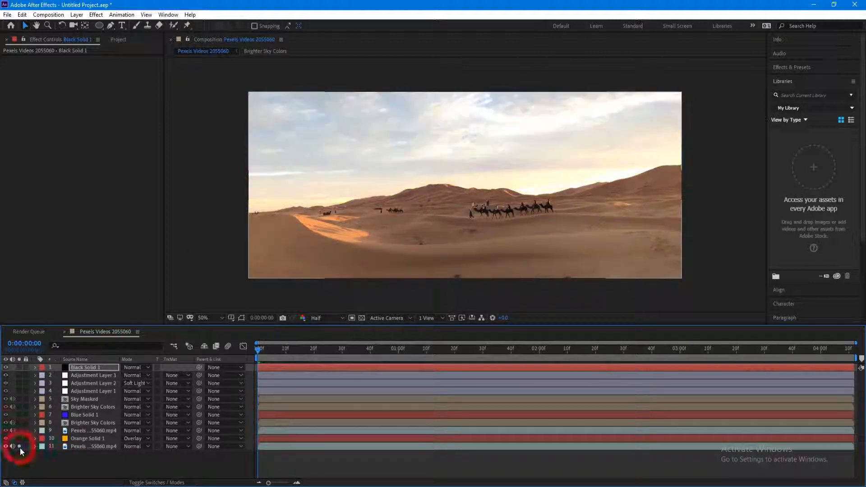
pyautogui.click(20, 447)
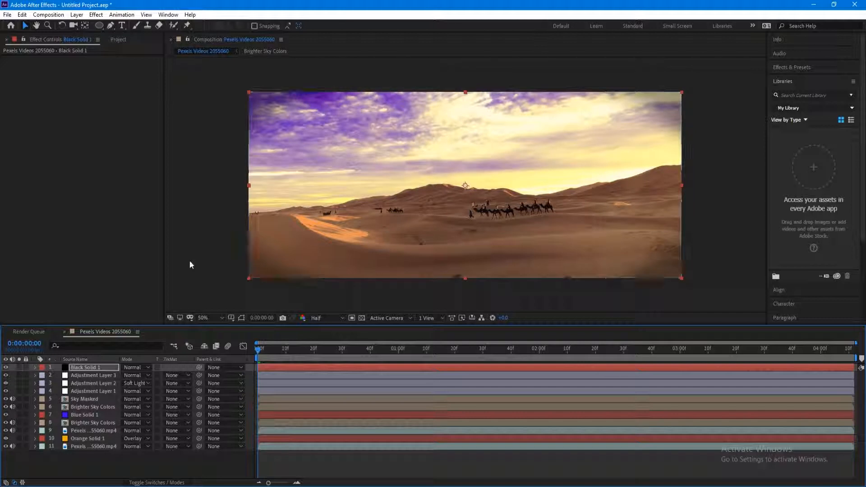